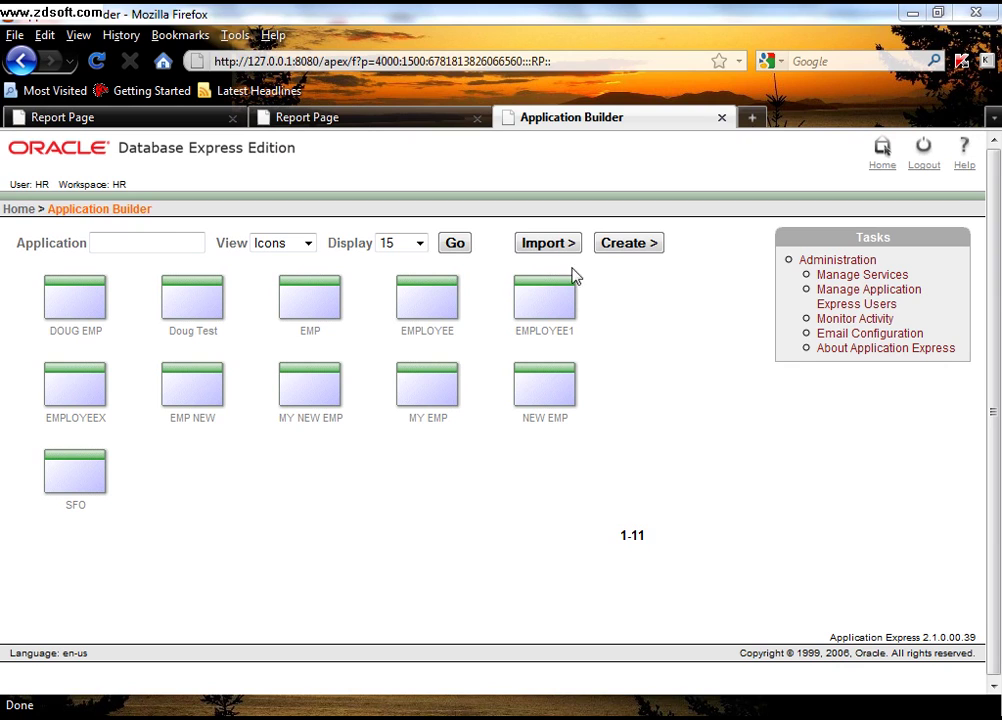
- Start a new application created from a spreadsheet, with an uploaded comma-separated or tab-delimited file as the import source
left_click(614, 252)
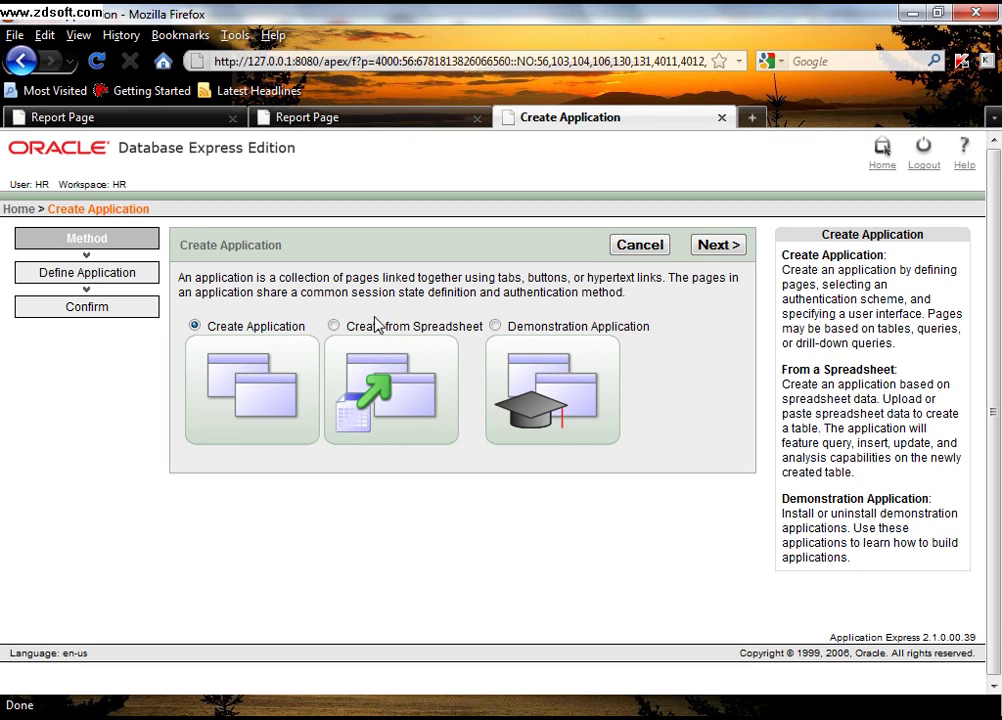
left_click(334, 327)
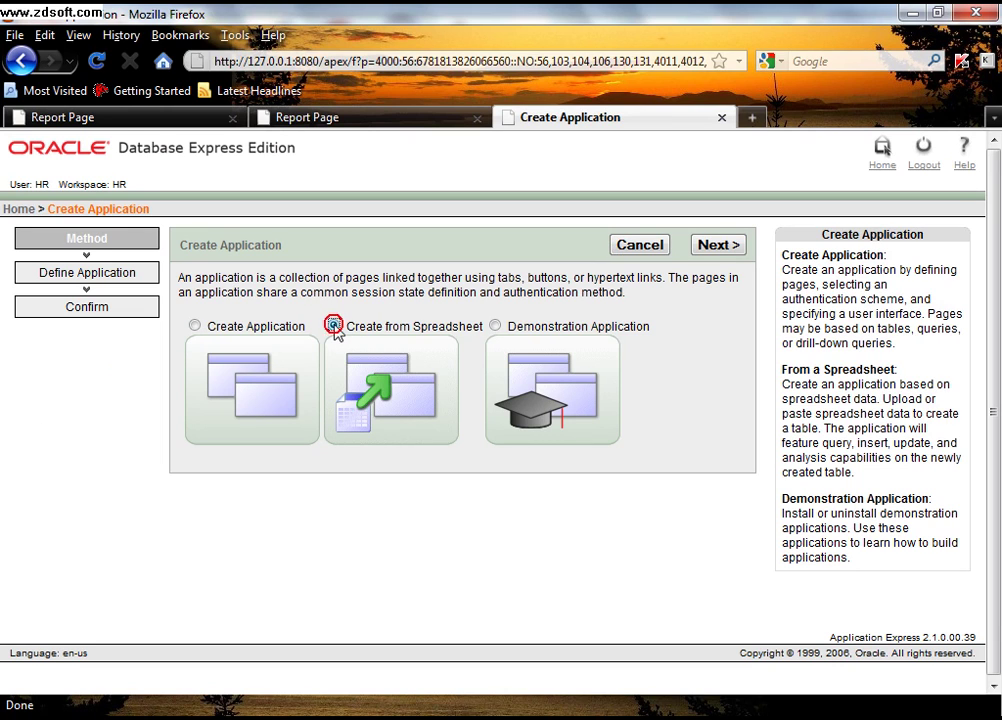
left_click(703, 254)
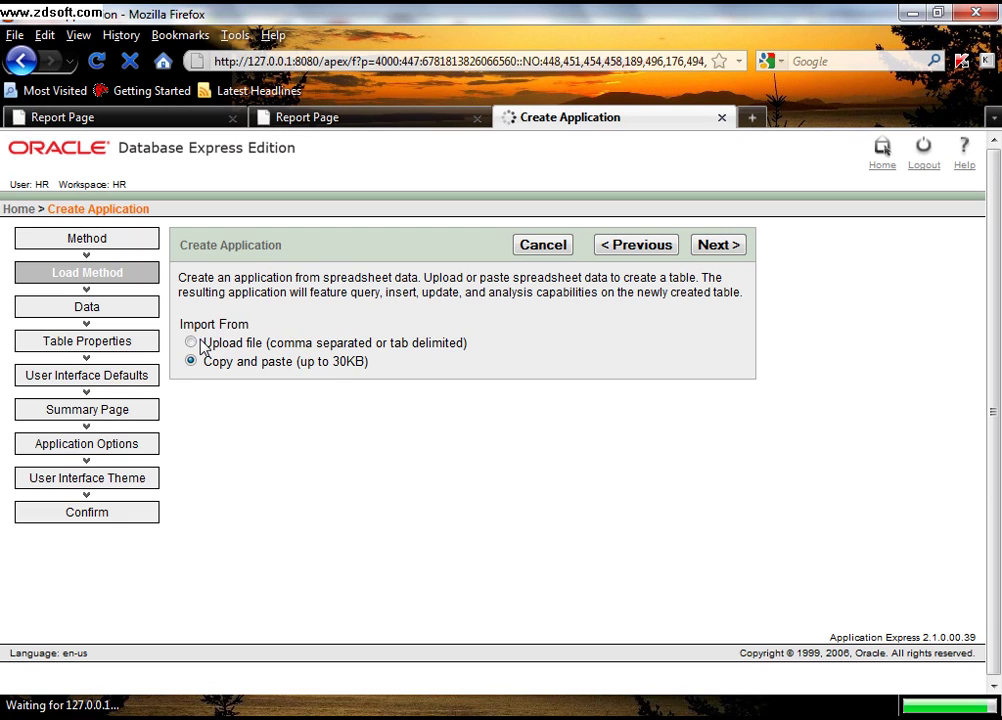
left_click(191, 342)
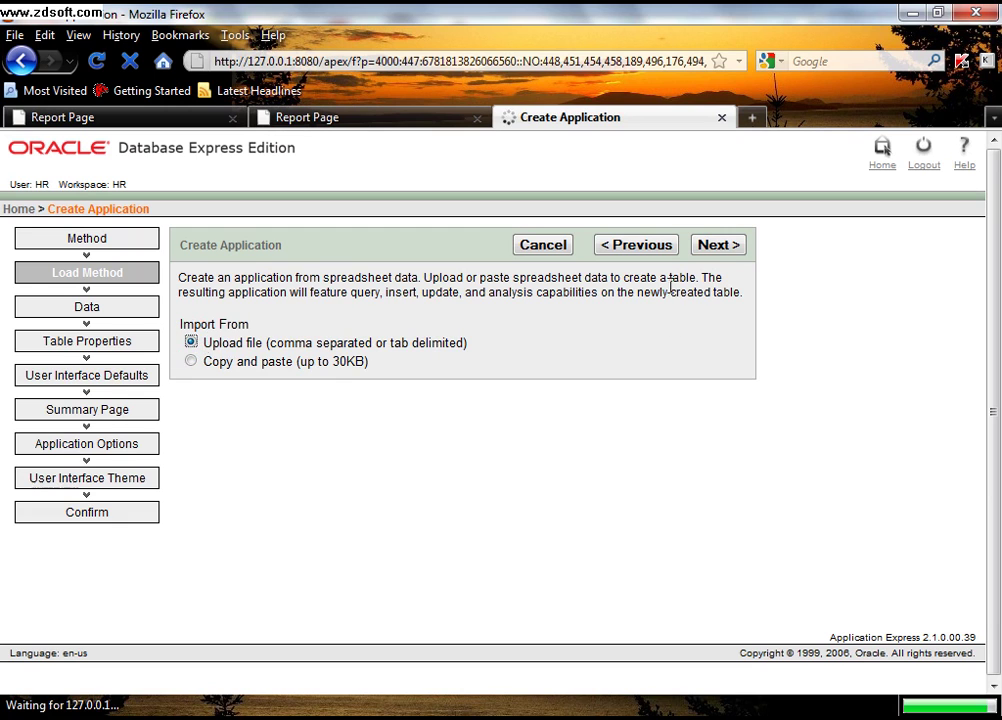
left_click(714, 254)
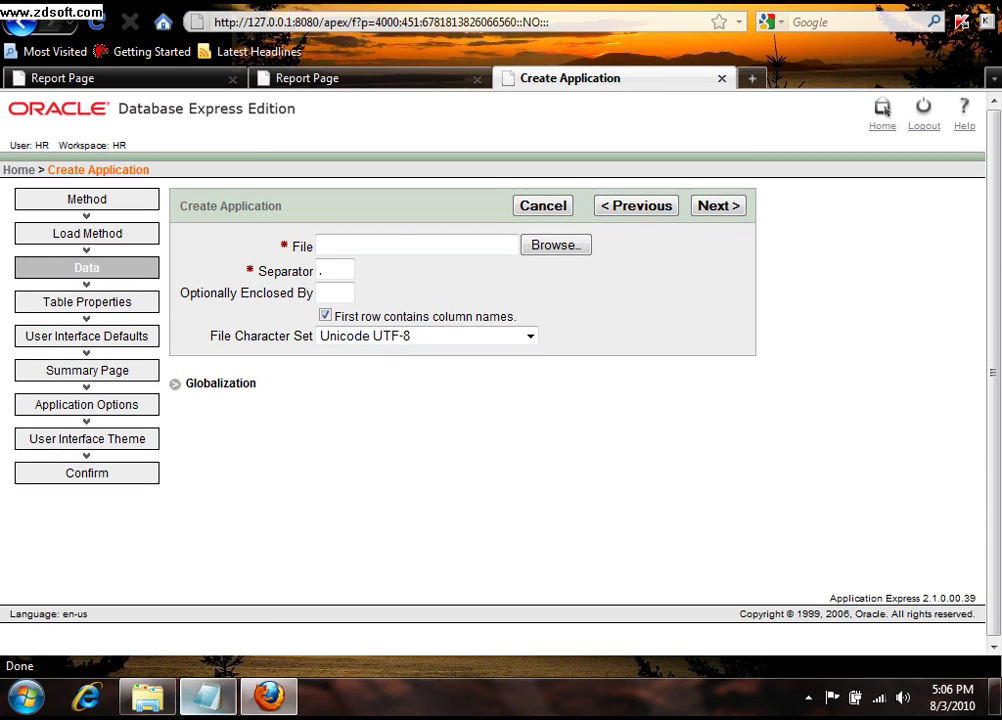
- Get the employees.txt path from the open Notepad notes, choose that file as the upload data, and continue to the table properties
left_click(209, 697)
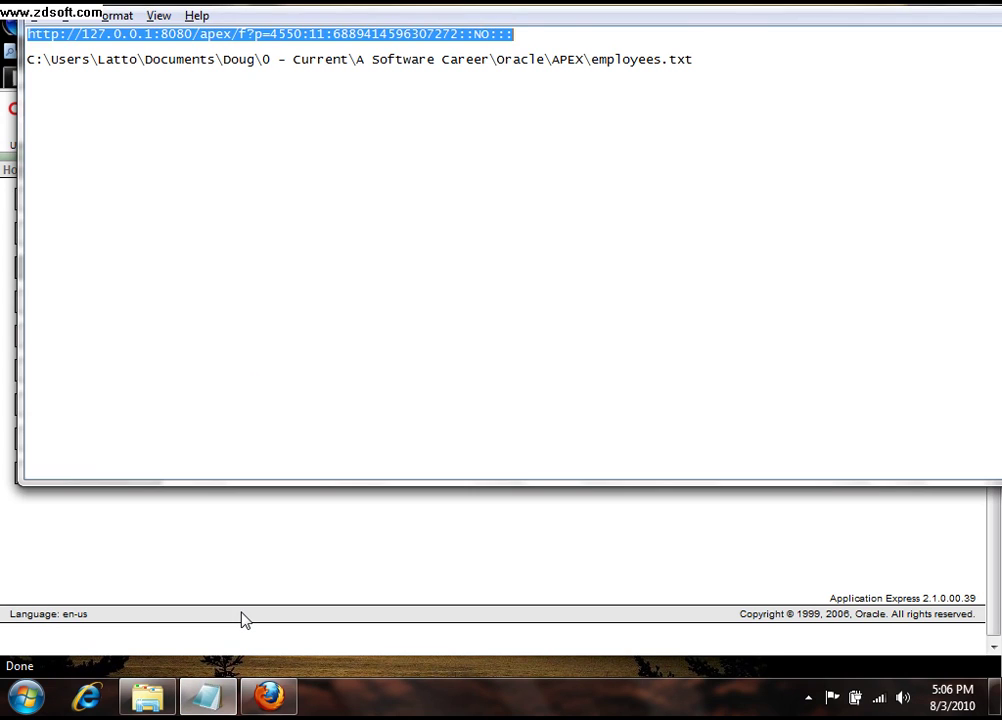
key("Down")
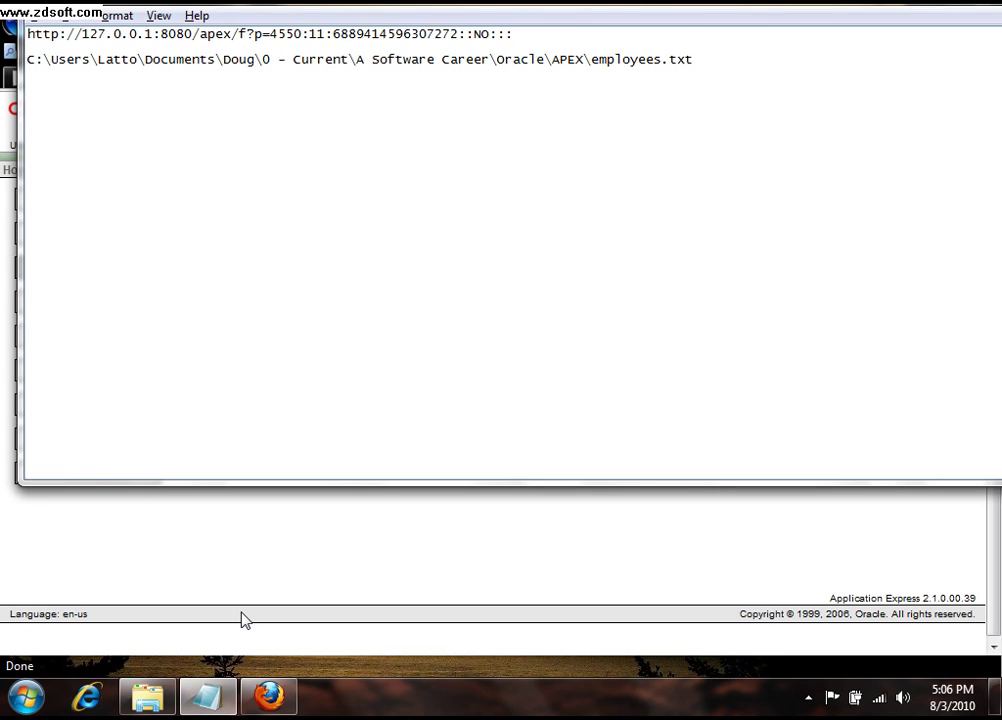
key("shift+End")
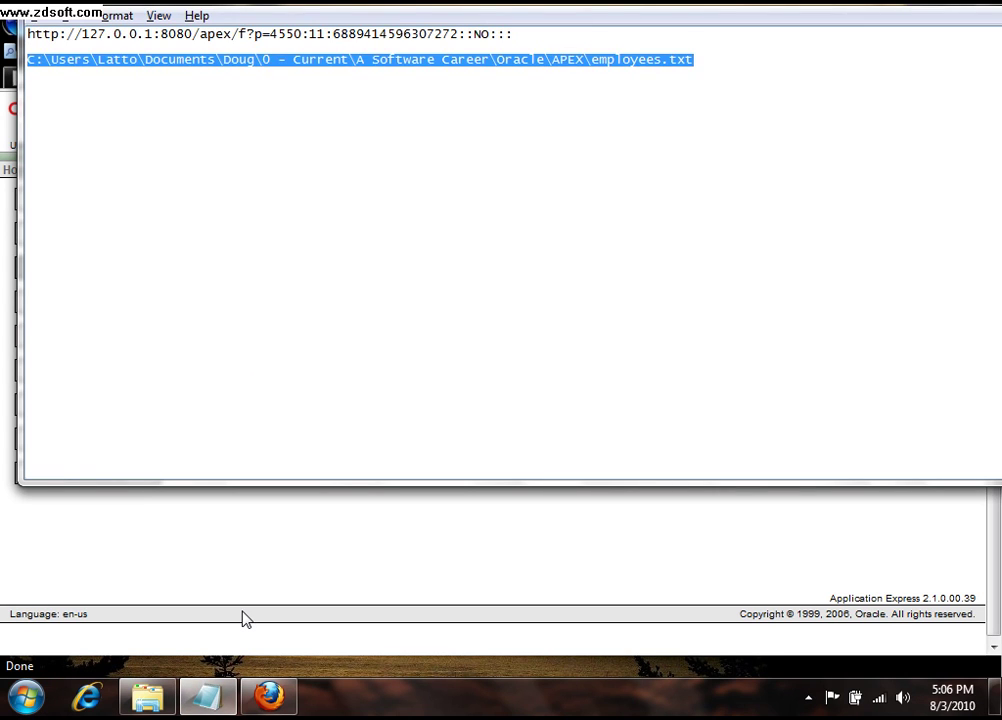
left_click(266, 695)
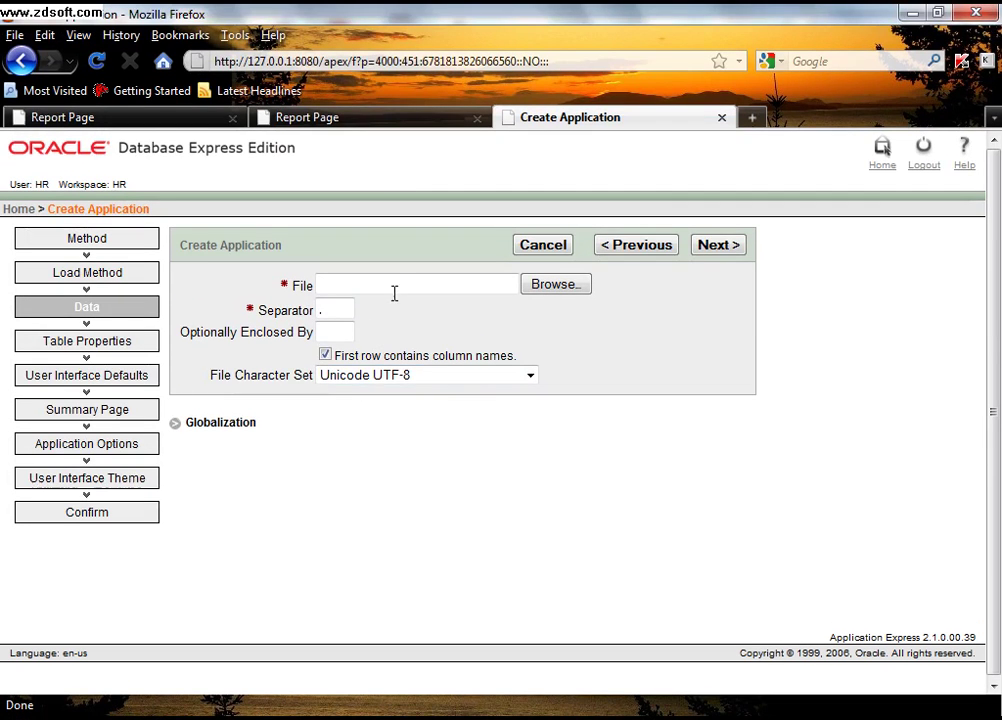
left_click(396, 284)
key("ctrl+v")
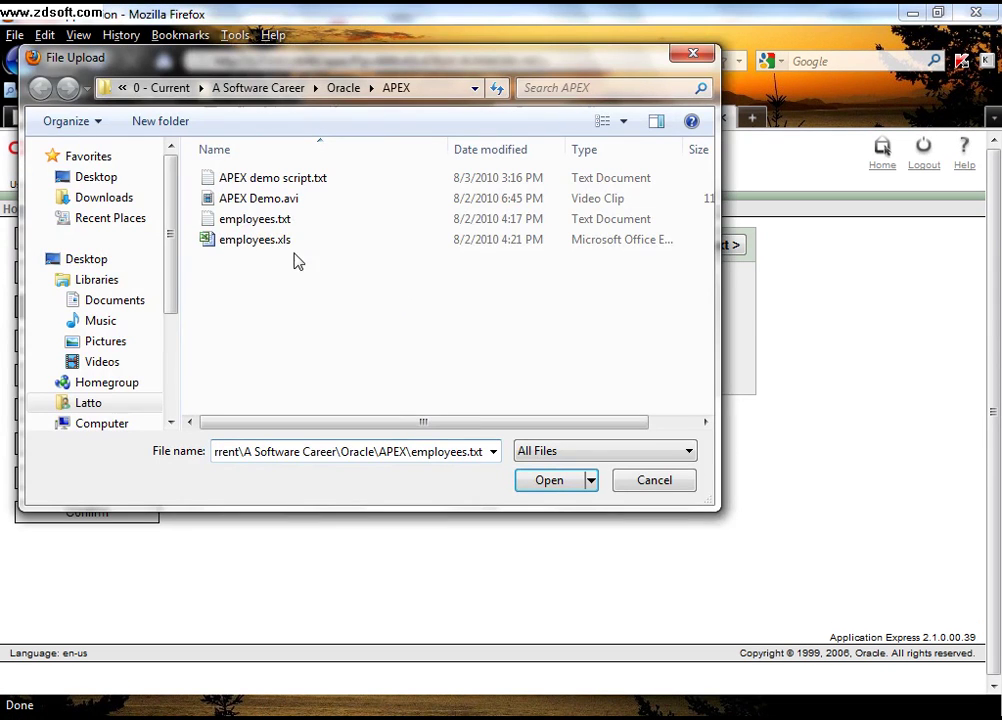
left_click(284, 218)
left_click(558, 480)
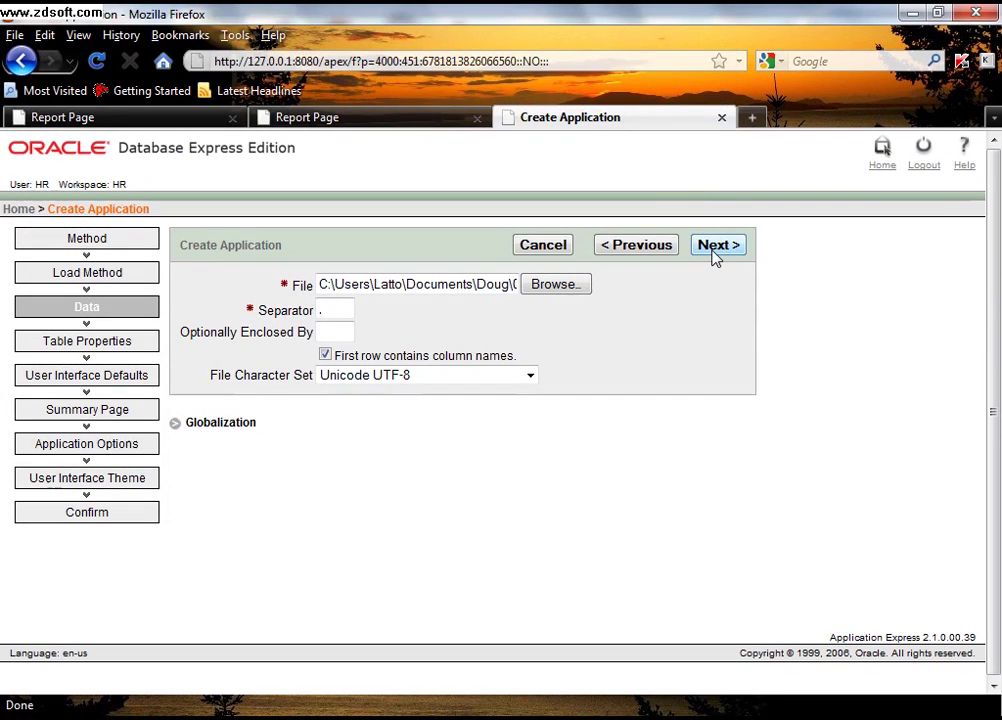
left_click(714, 208)
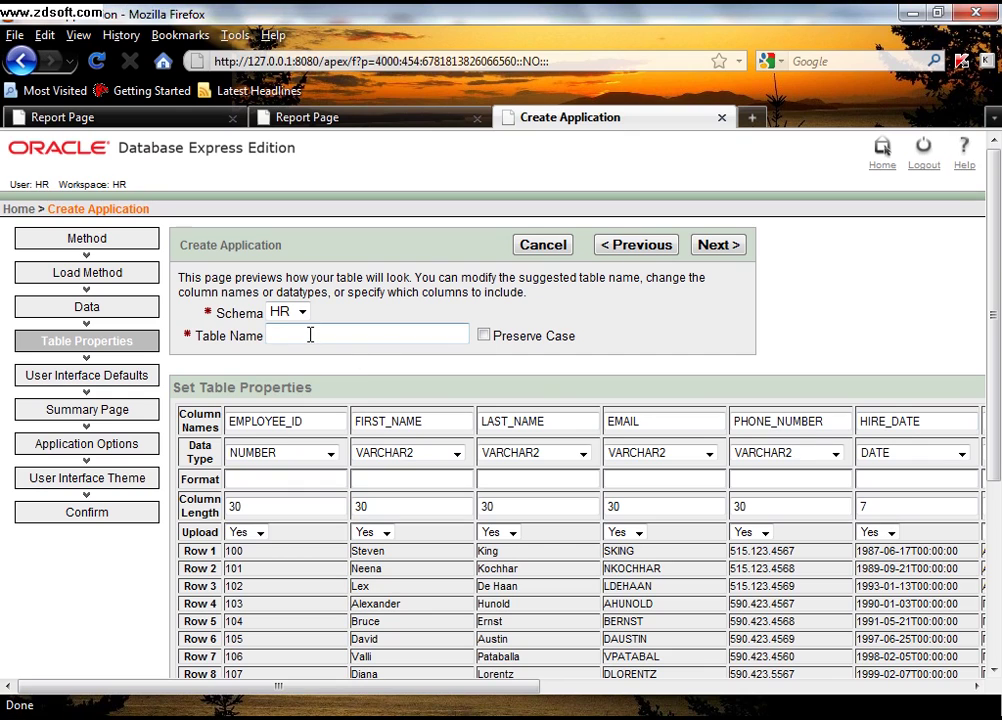
- Name the new table "test emp", set its plural name to "test emps", and continue to the summary page
left_click(308, 295)
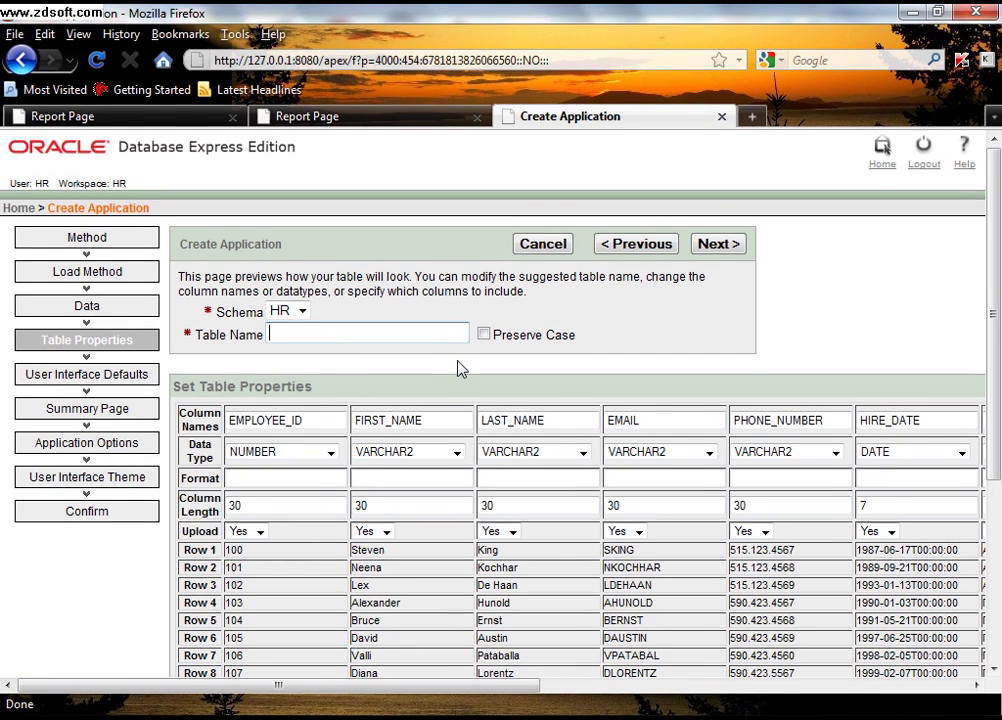
type("test emp")
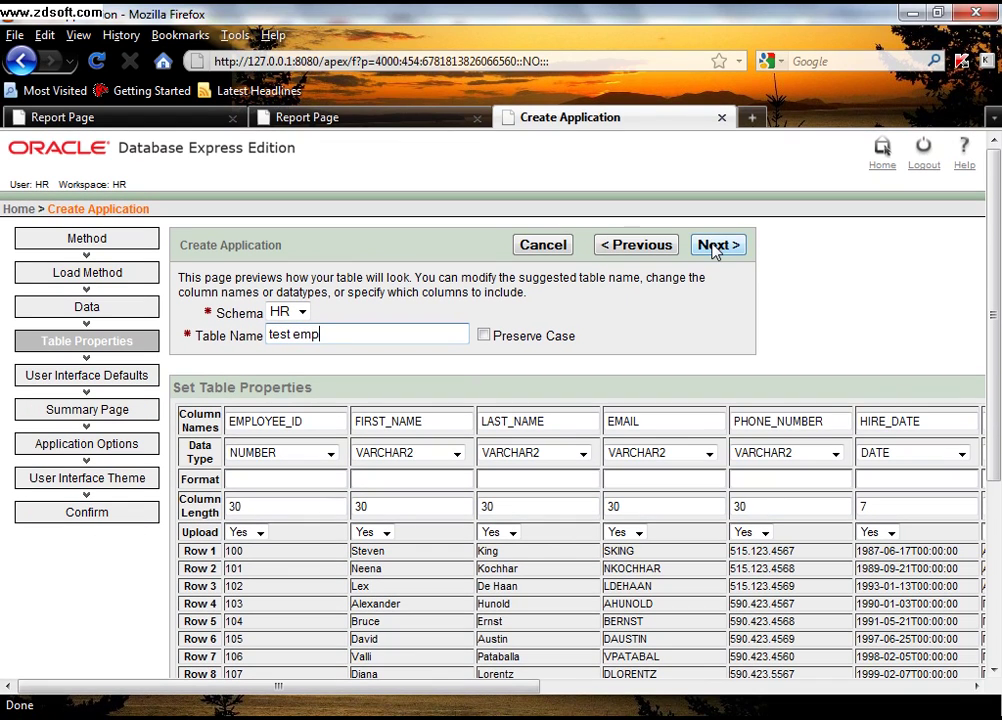
left_click(716, 245)
left_click(349, 342)
type("test emps")
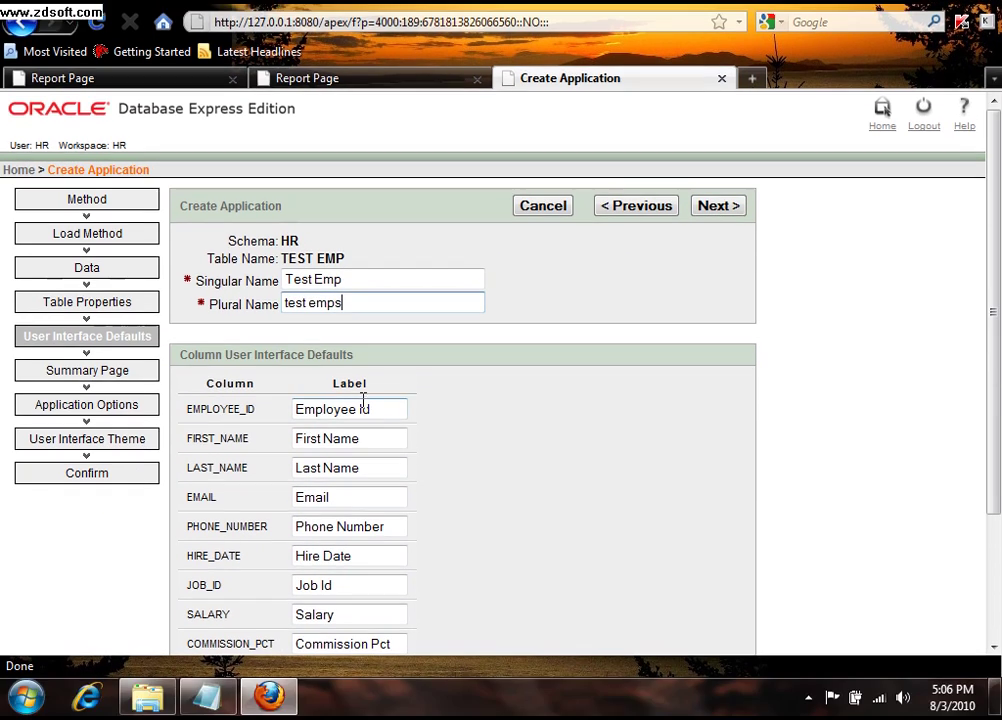
left_click(362, 486)
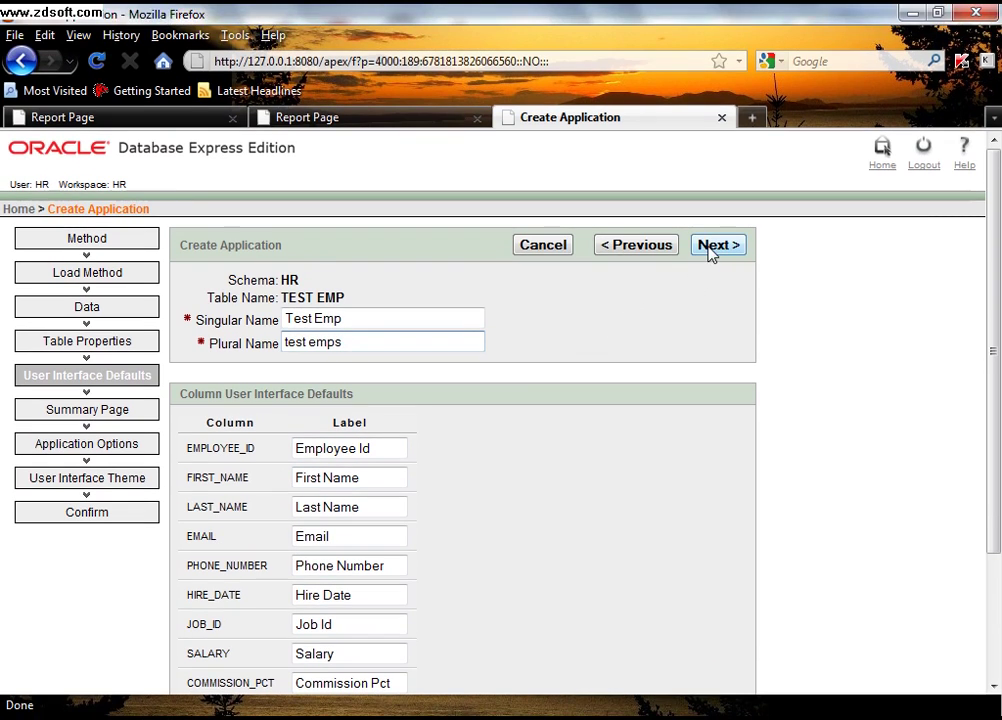
left_click(711, 210)
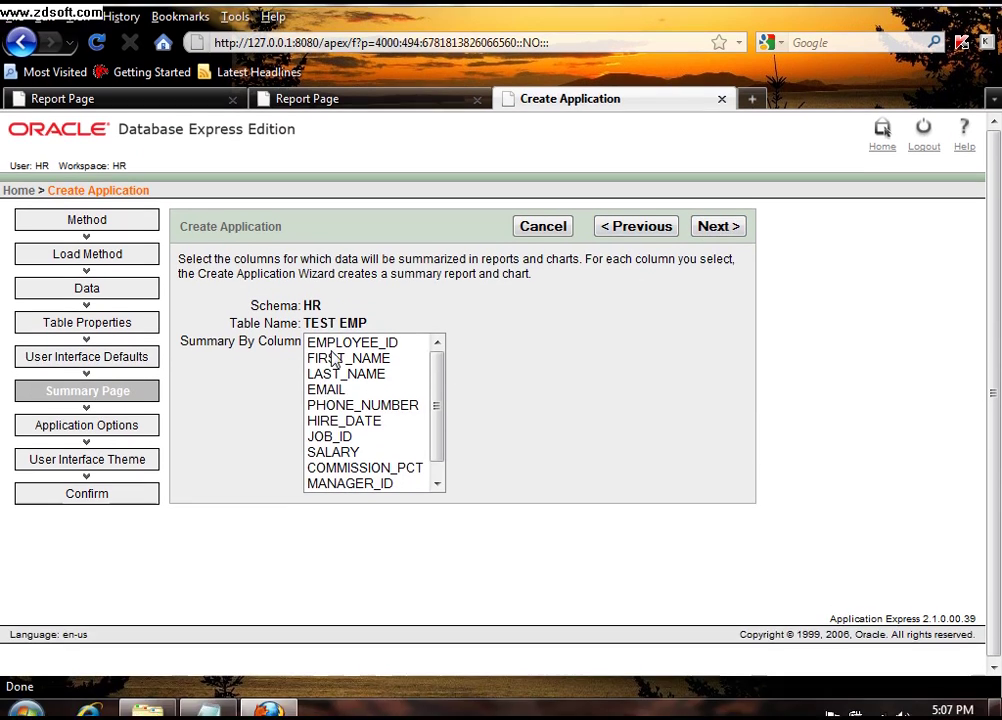
- Summarize by all columns from EMPLOYEE_ID through DEPARTMENT_ID and aggregate the summary reports by SALARY
left_click(340, 360)
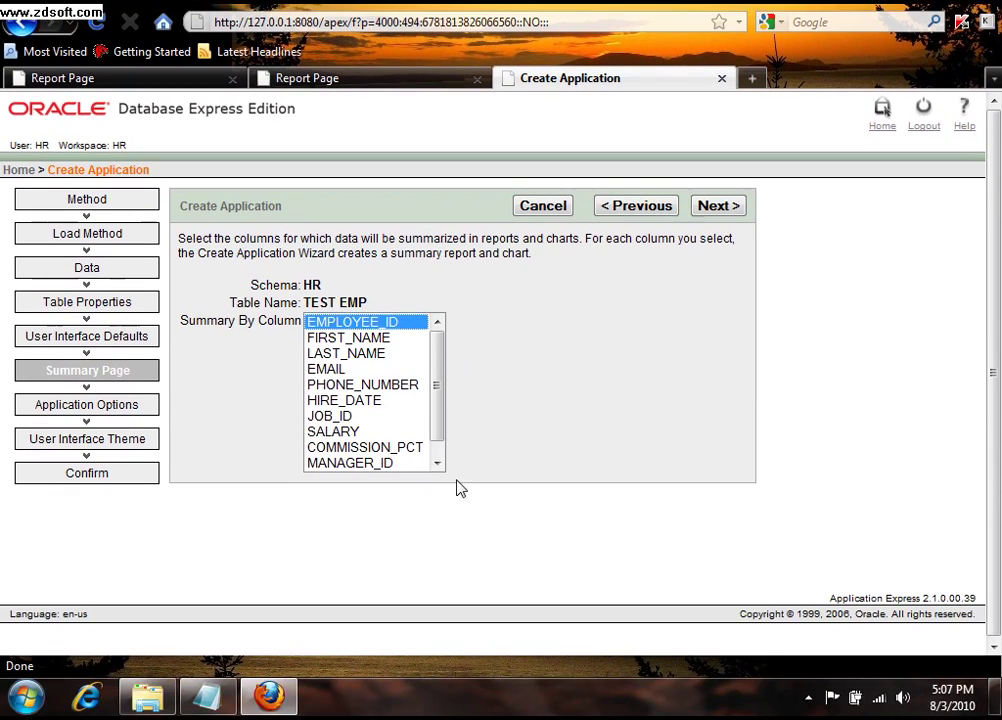
left_click(438, 461)
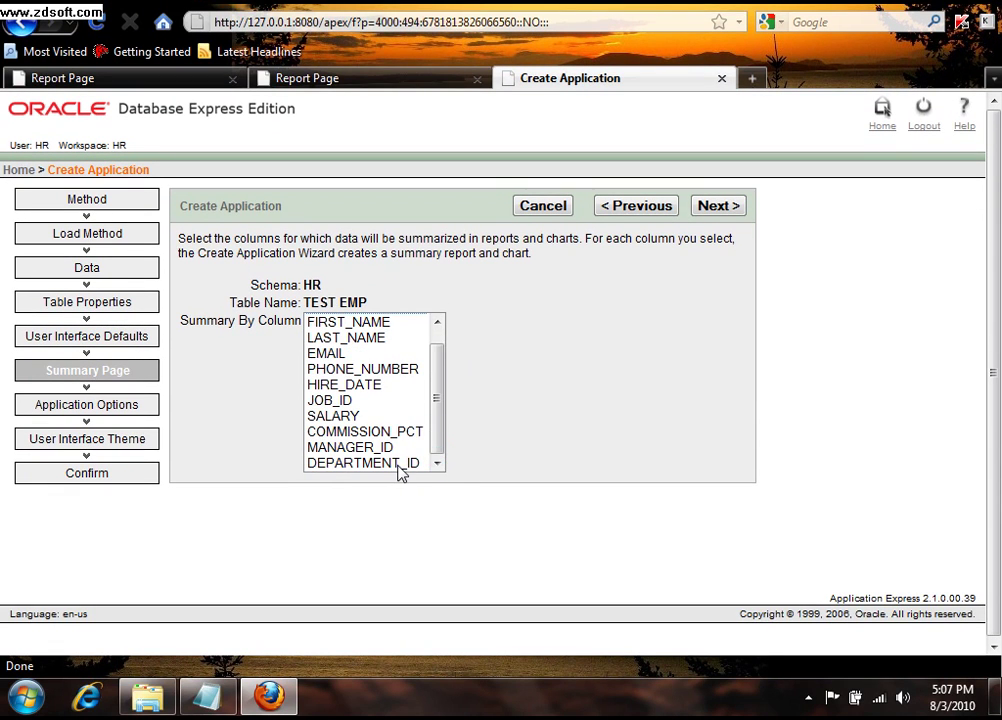
left_click(400, 463, "shift")
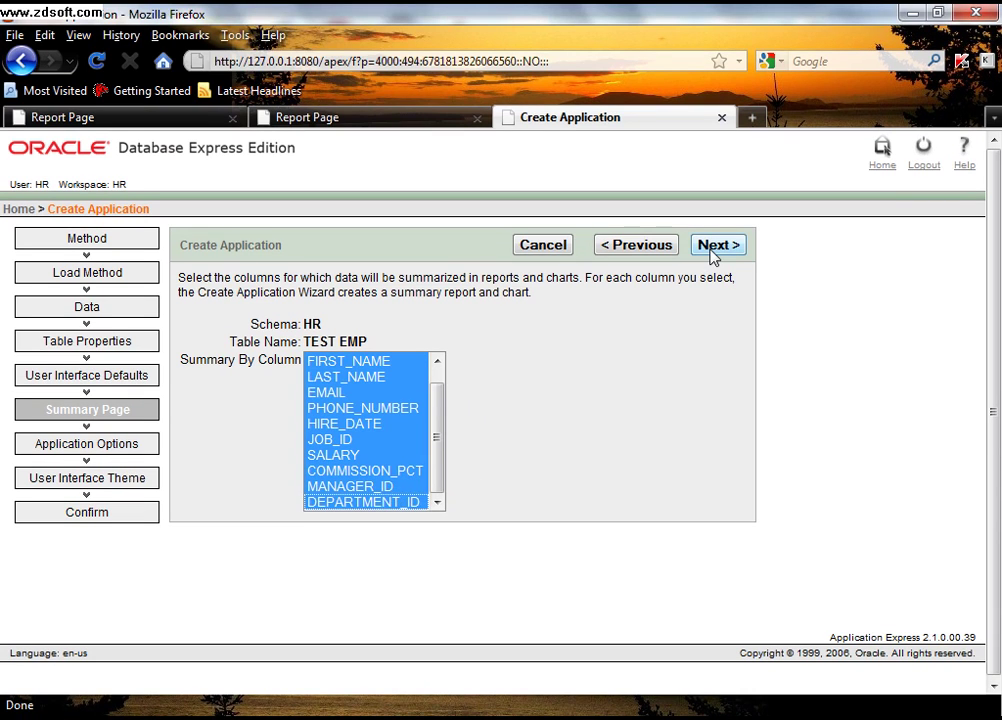
left_click(713, 250)
left_click(334, 377)
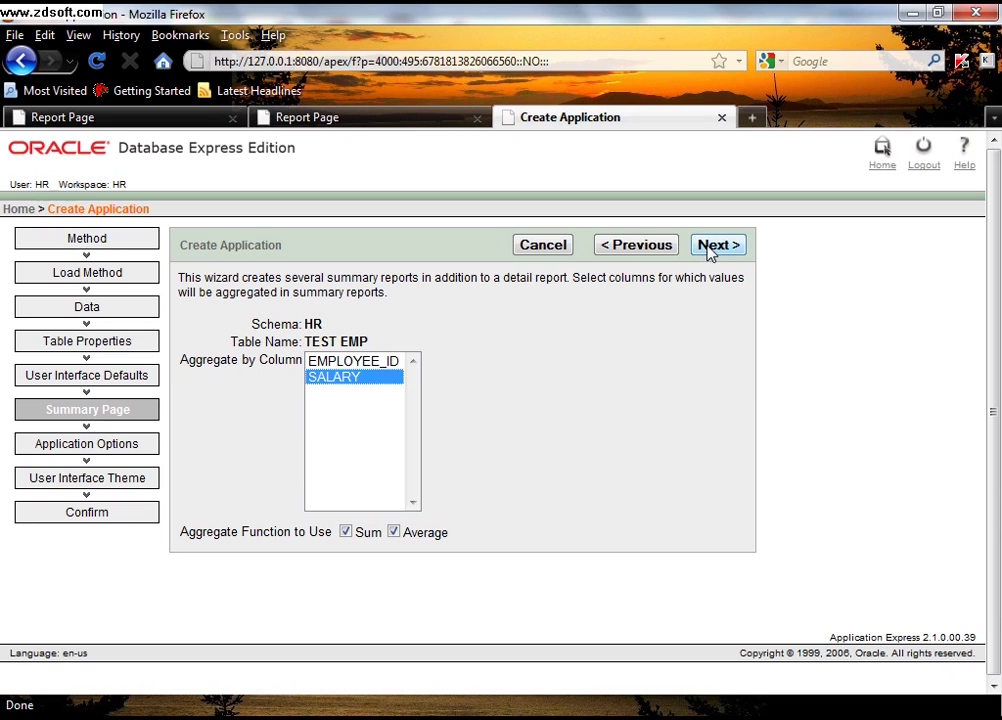
left_click(710, 249)
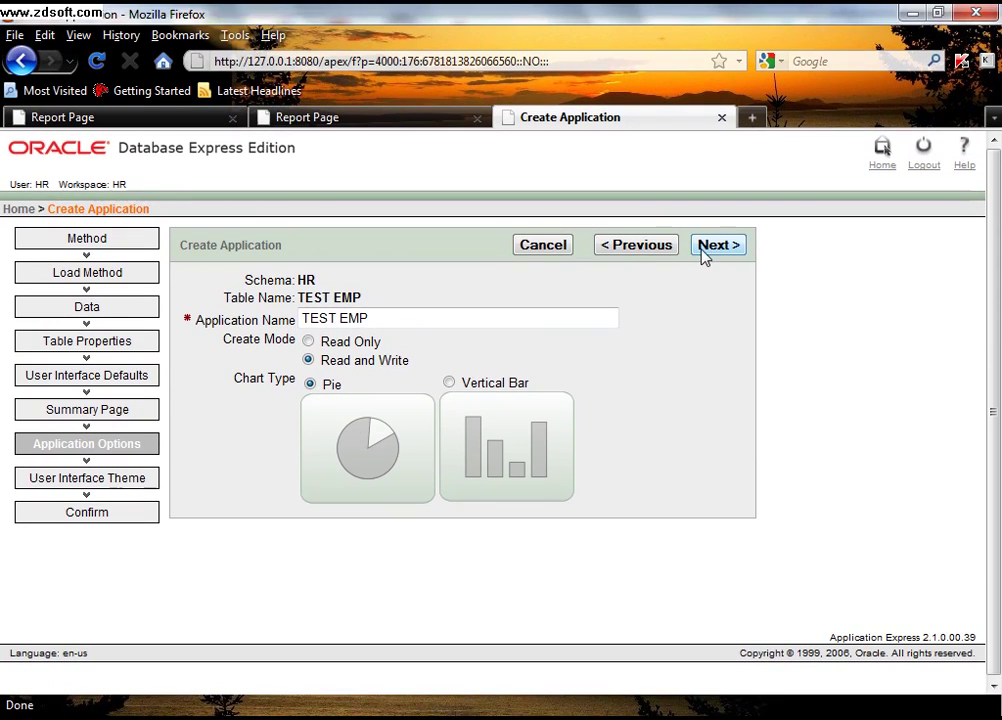
- Accept the TEST EMP application options, apply Theme 2, and create the application
left_click(715, 246)
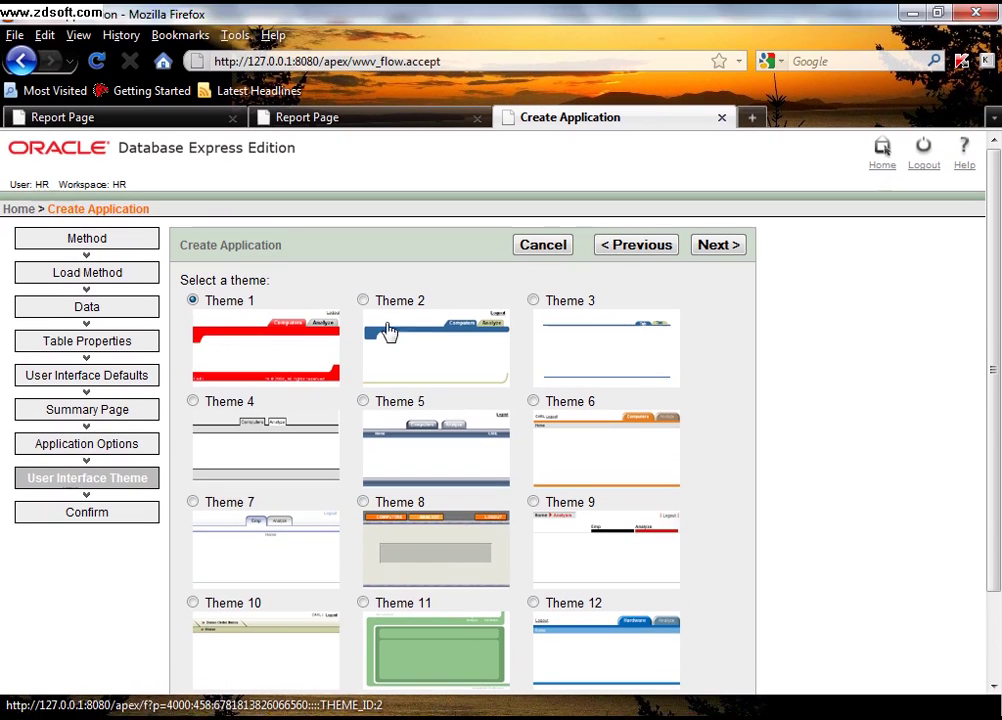
left_click(363, 293)
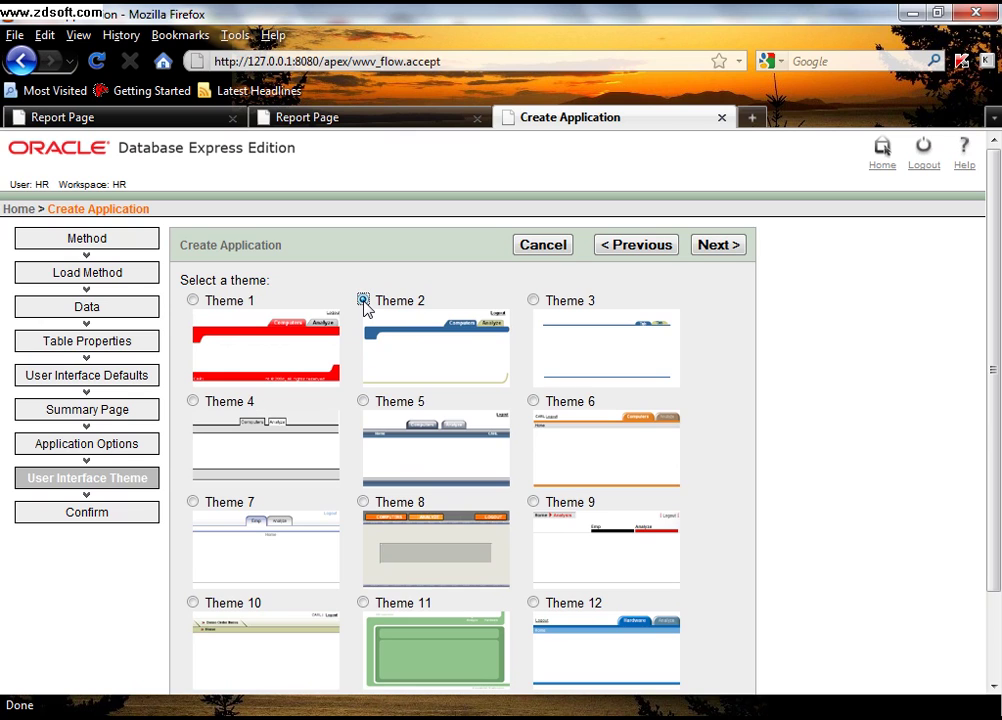
left_click(708, 253)
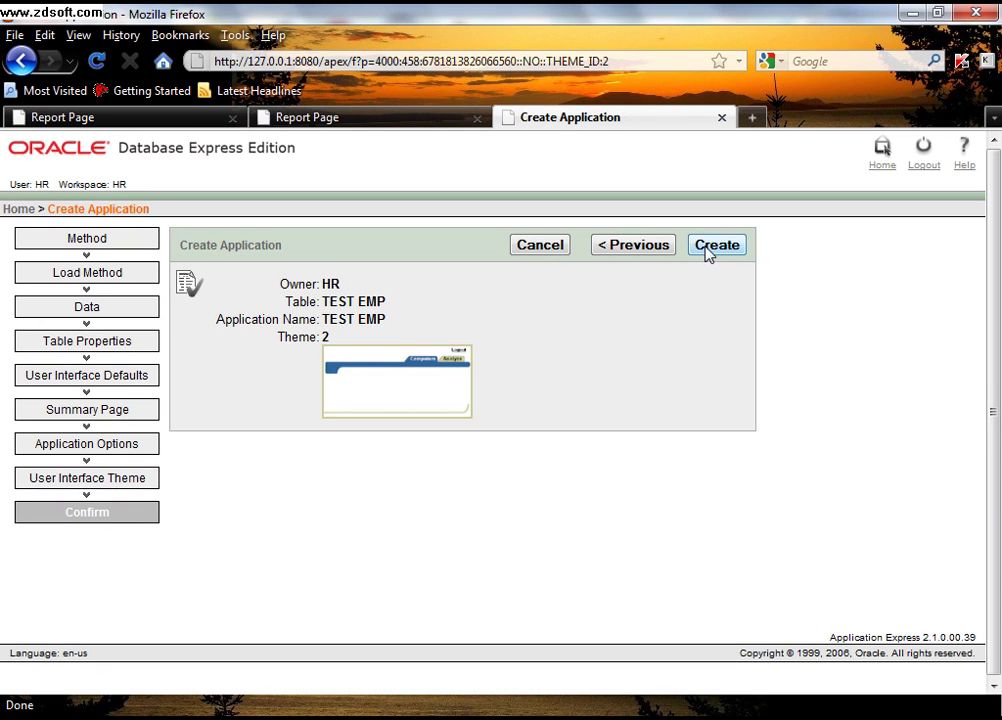
left_click(708, 249)
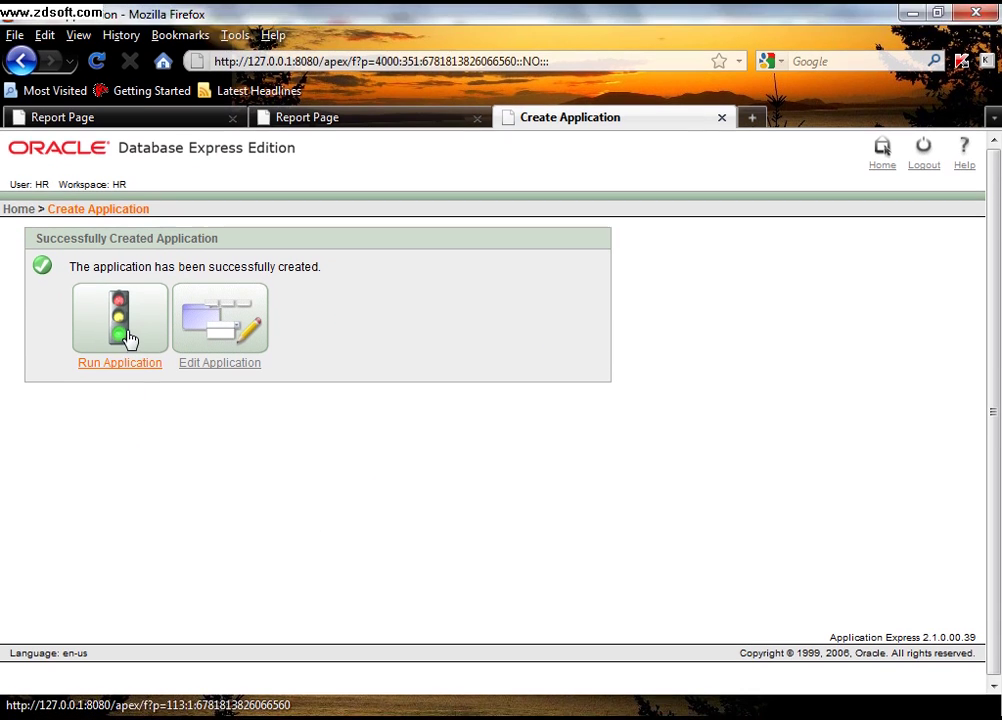
- Run the new application and log in with the user name hr and the account password
left_click(121, 295)
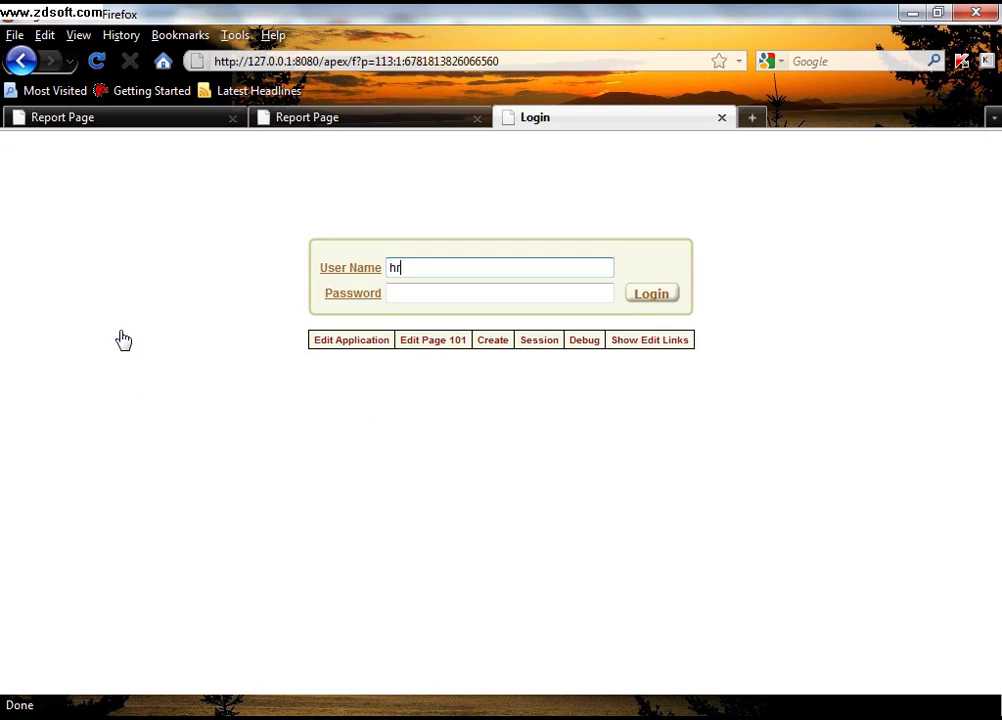
key("Tab")
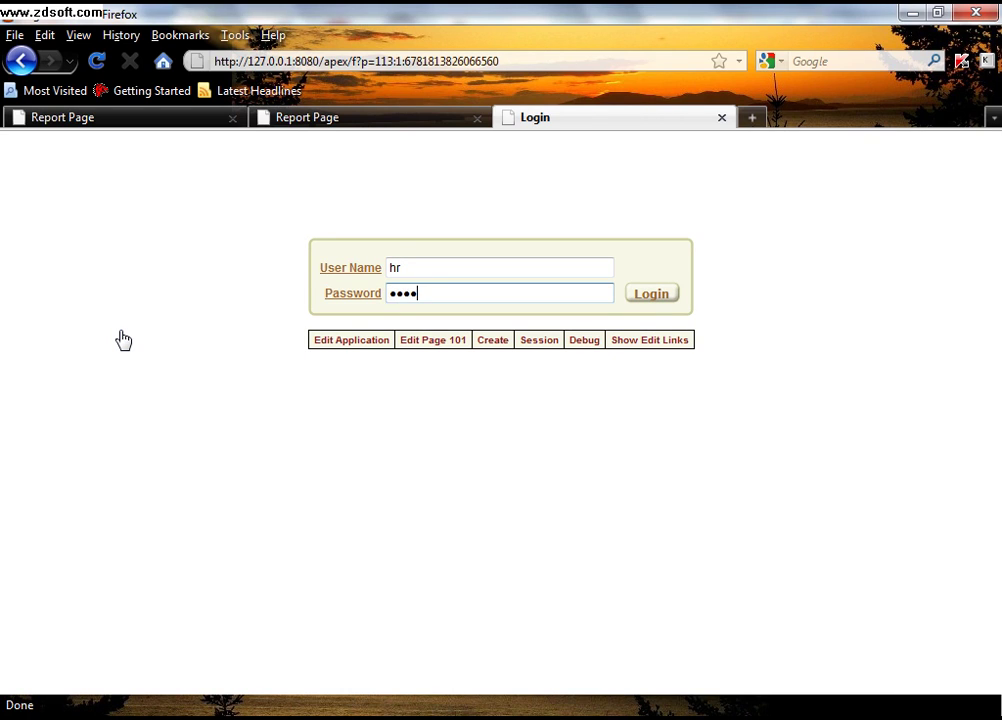
key("Return")
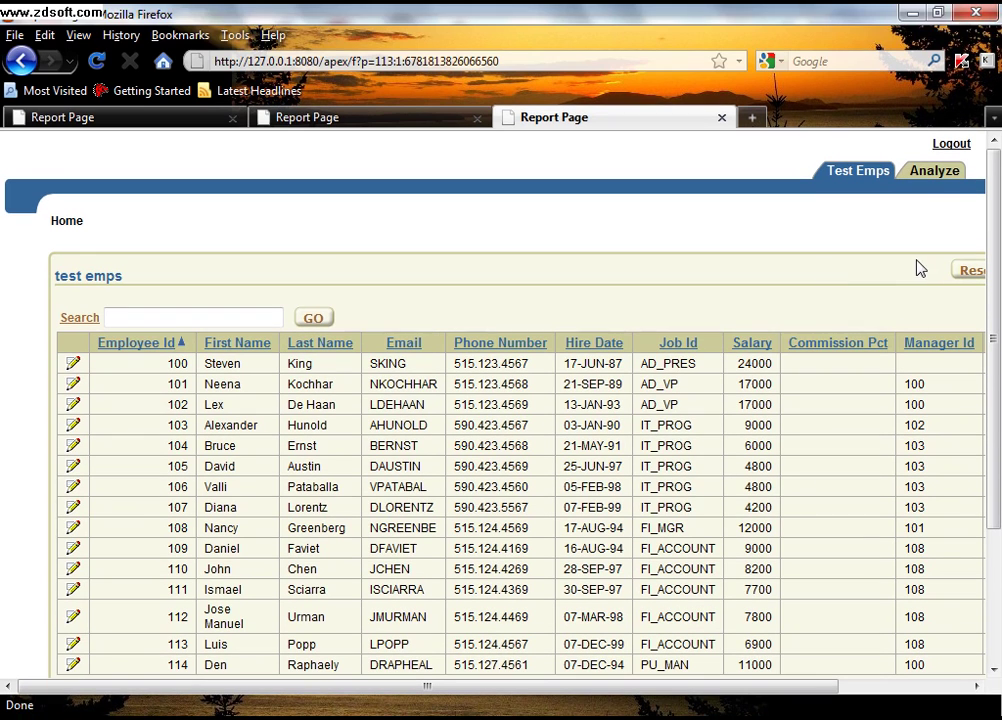
- Examine the analysis report by last name and the analysis chart by salary
left_click(934, 176)
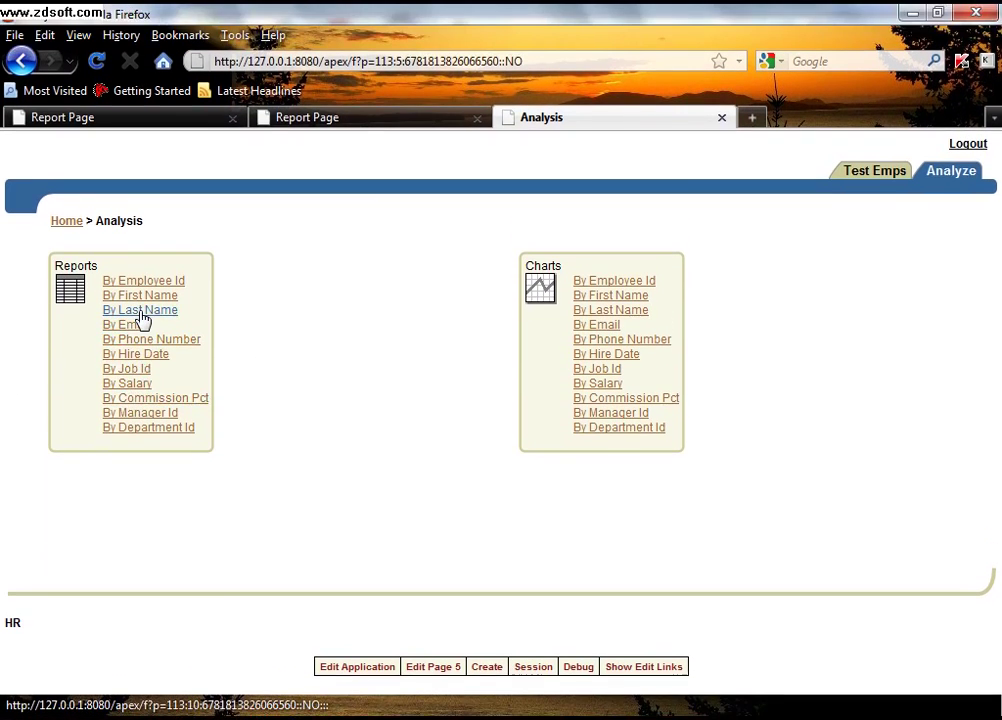
left_click(140, 272)
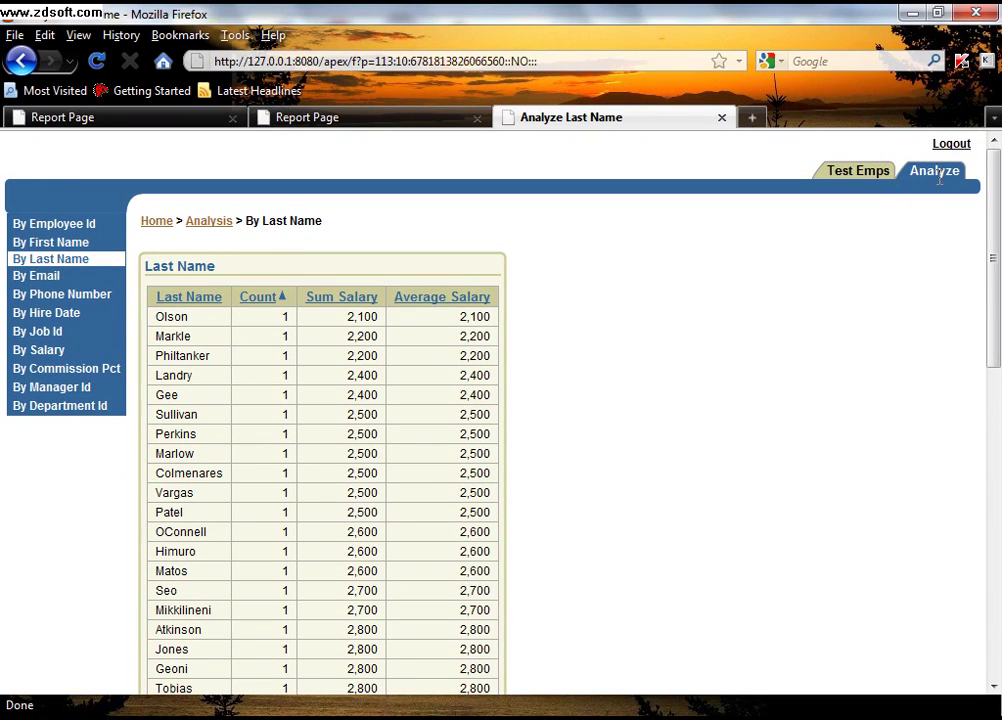
left_click(937, 170)
left_click(218, 226)
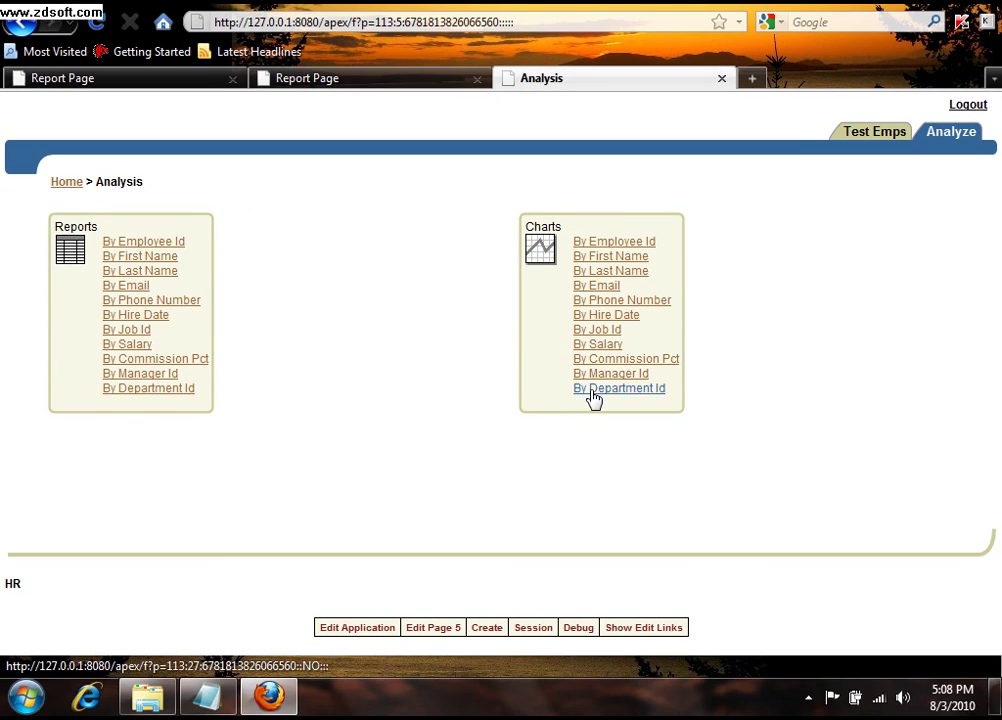
left_click(592, 363)
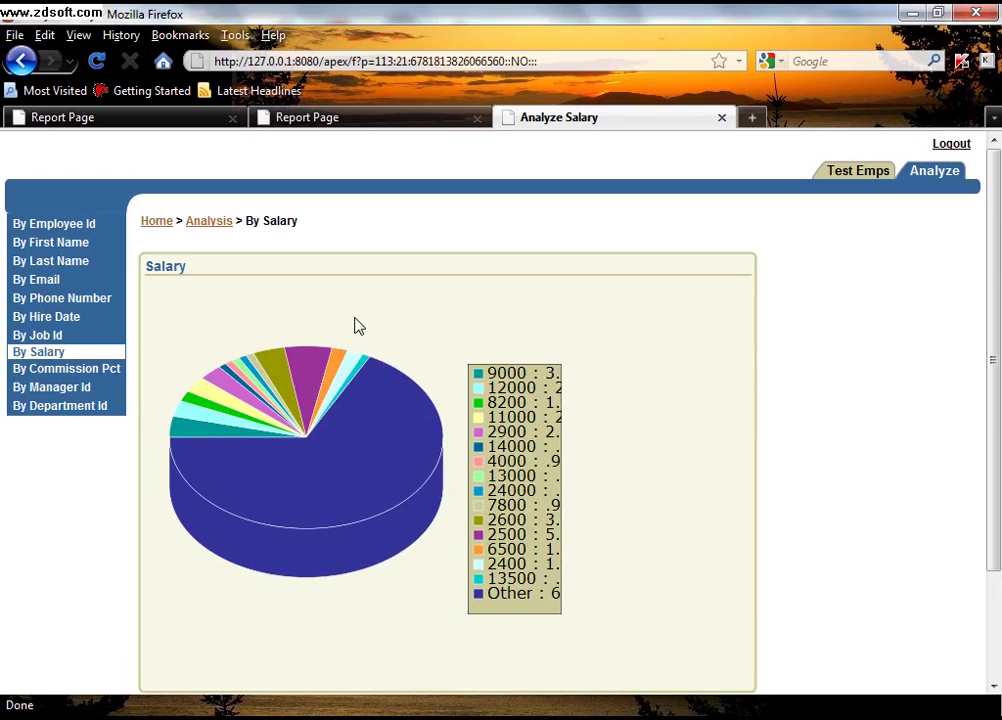
- Open the Test Emps report, review its columns and sort the rows by Last Name
left_click(841, 176)
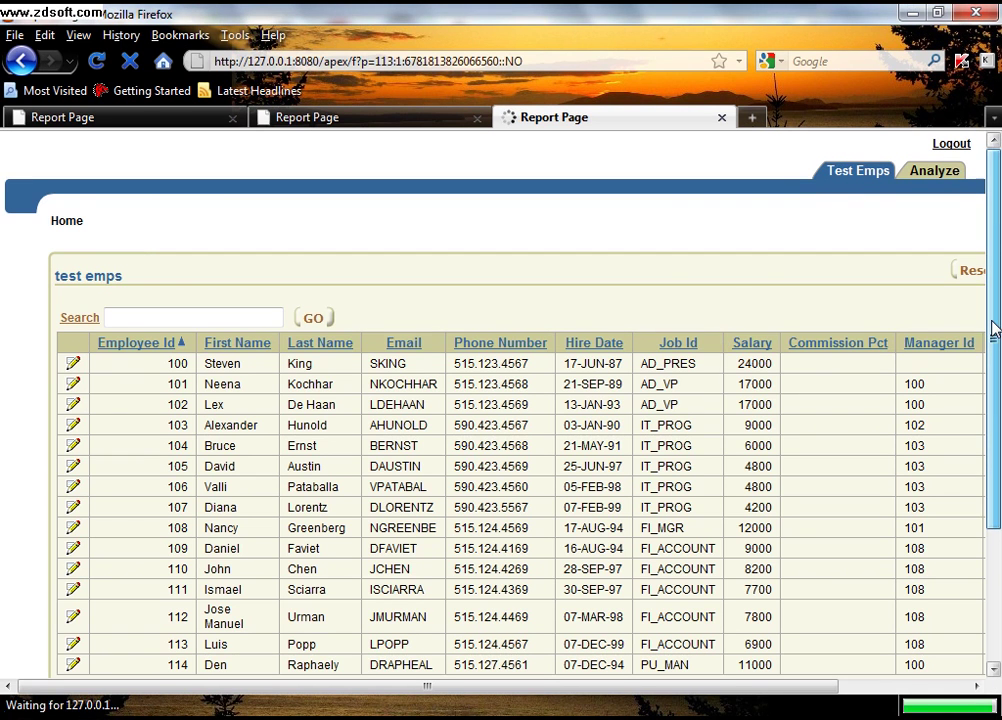
scroll(993, 330, "down", 3)
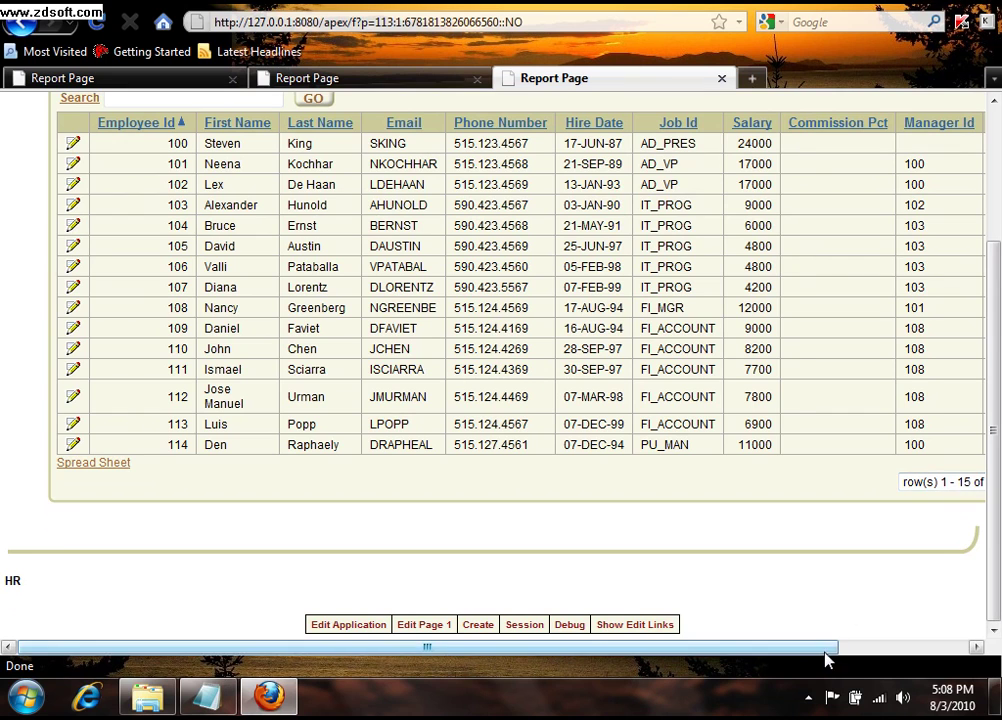
left_click_drag(828, 650, 924, 650)
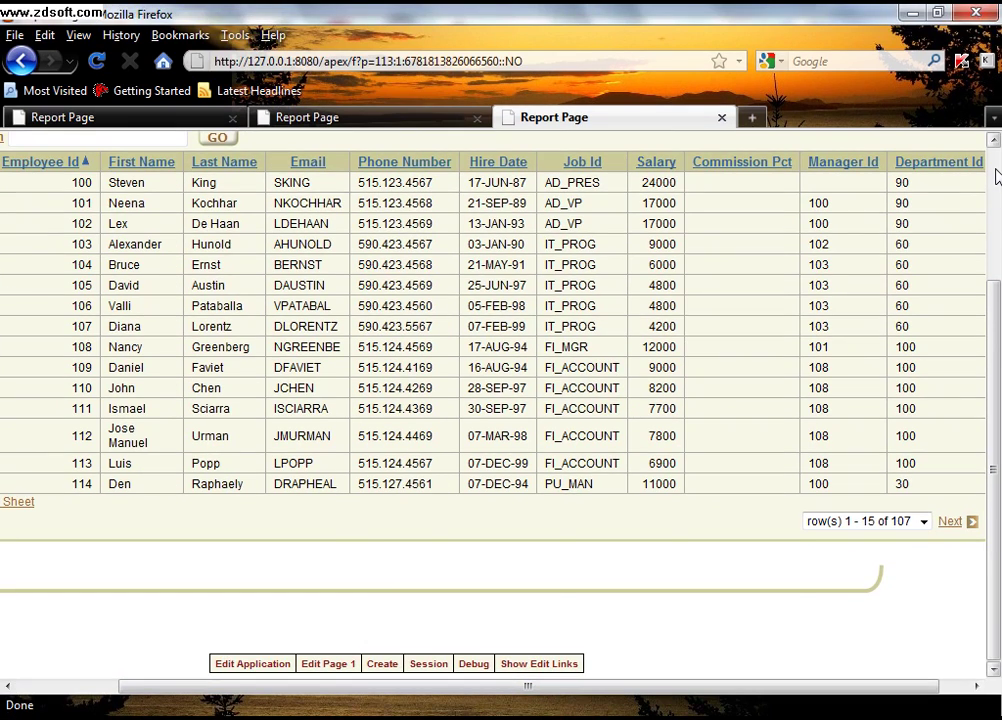
left_click(993, 133)
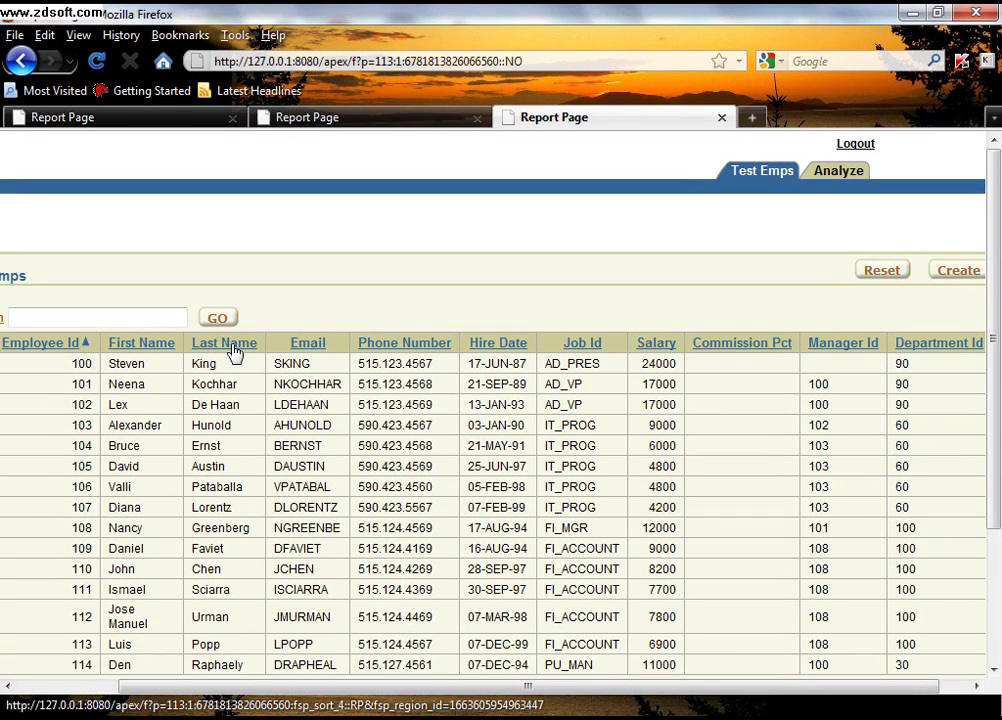
left_click(232, 352)
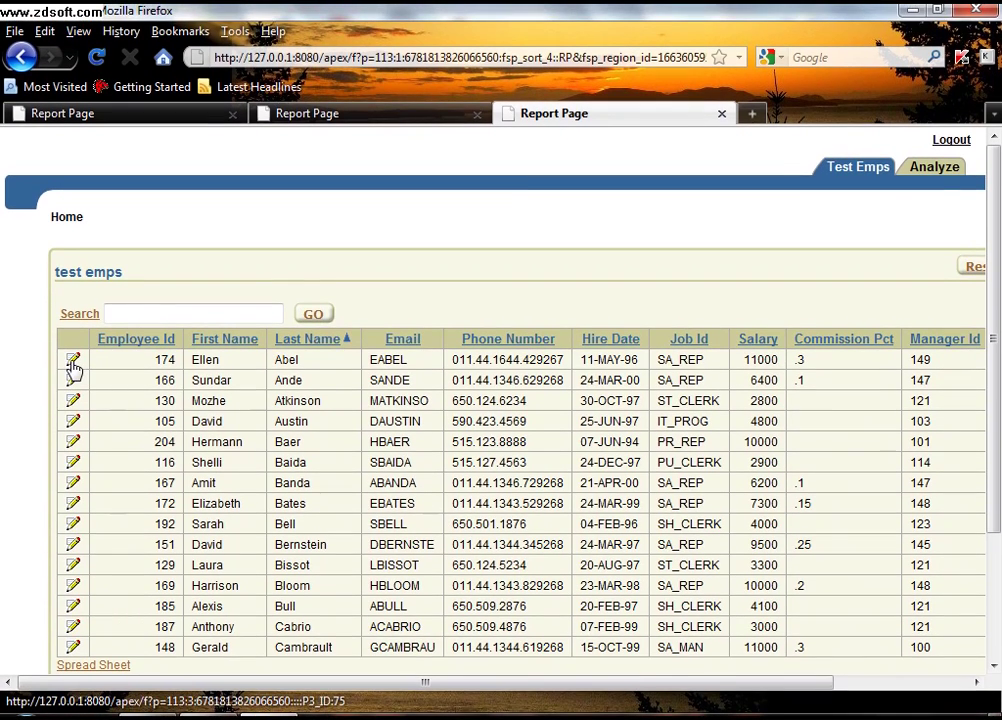
- Open the first listed employee's record and try to save the non-numeric Salary value 11000asdf
left_click(73, 362)
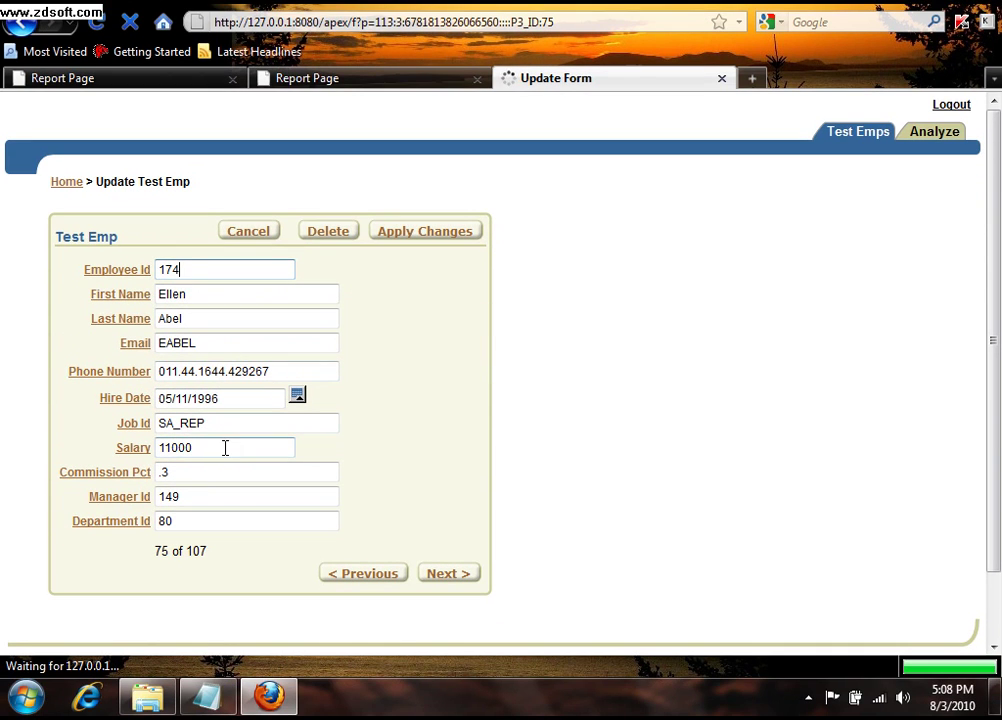
left_click(223, 483)
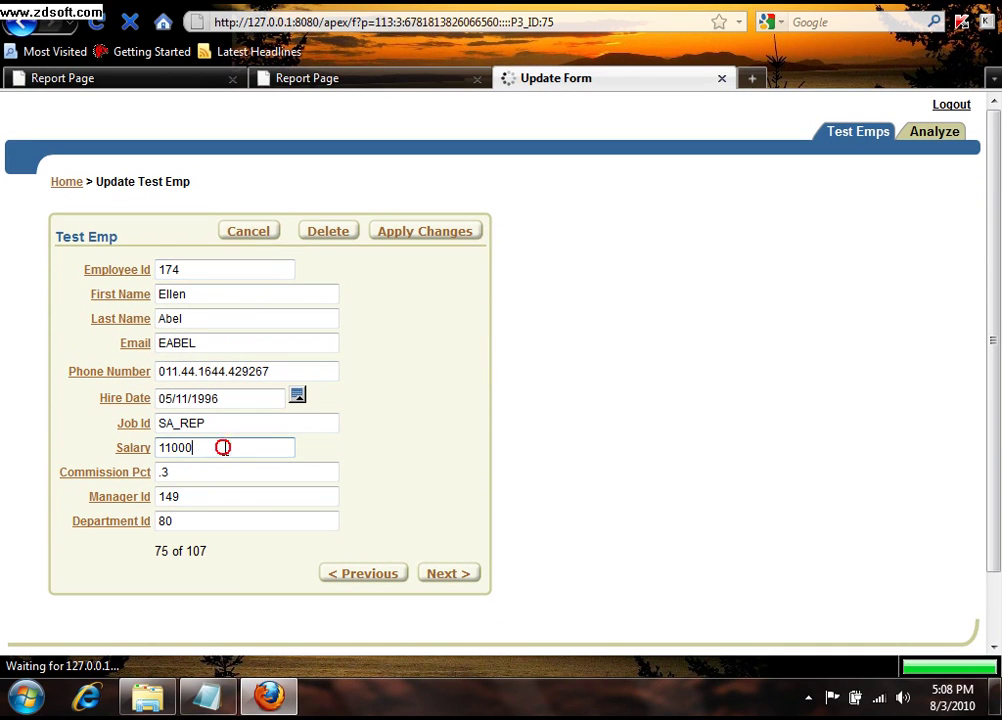
type("asdf")
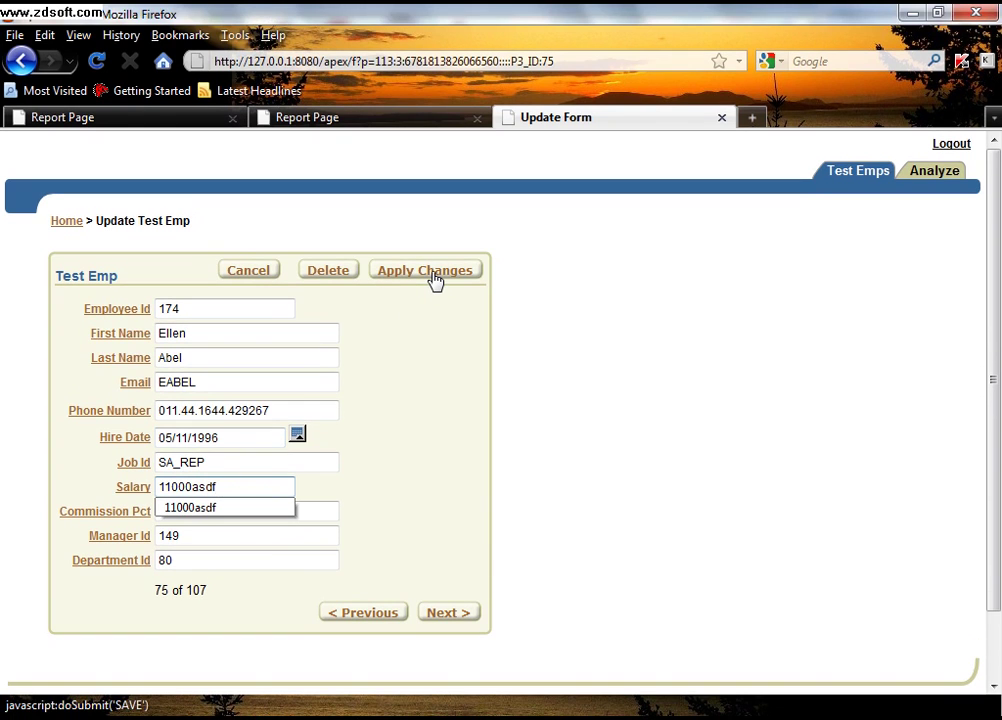
left_click(432, 272)
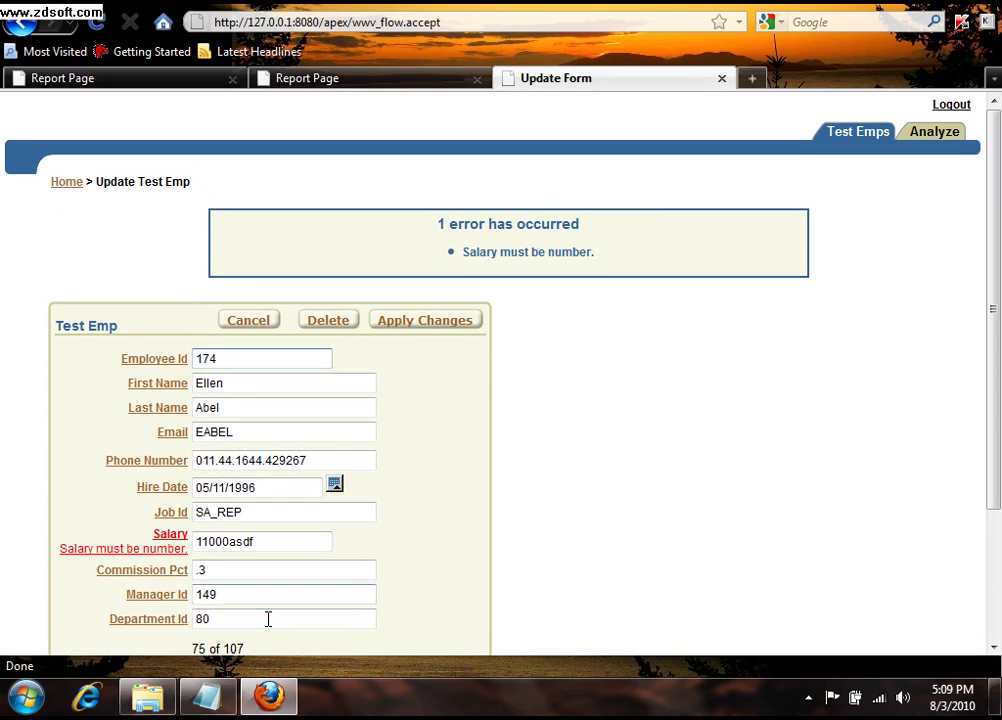
- Set the employee's Salary to 20000, apply the changes and check the salary in the report
left_click(281, 585)
key("BackSpace")
key("BackSpace")
key("BackSpace")
key("BackSpace")
key("BackSpace")
key("BackSpace")
key("BackSpace")
key("BackSpace")
key("BackSpace")
type("20")
type("000")
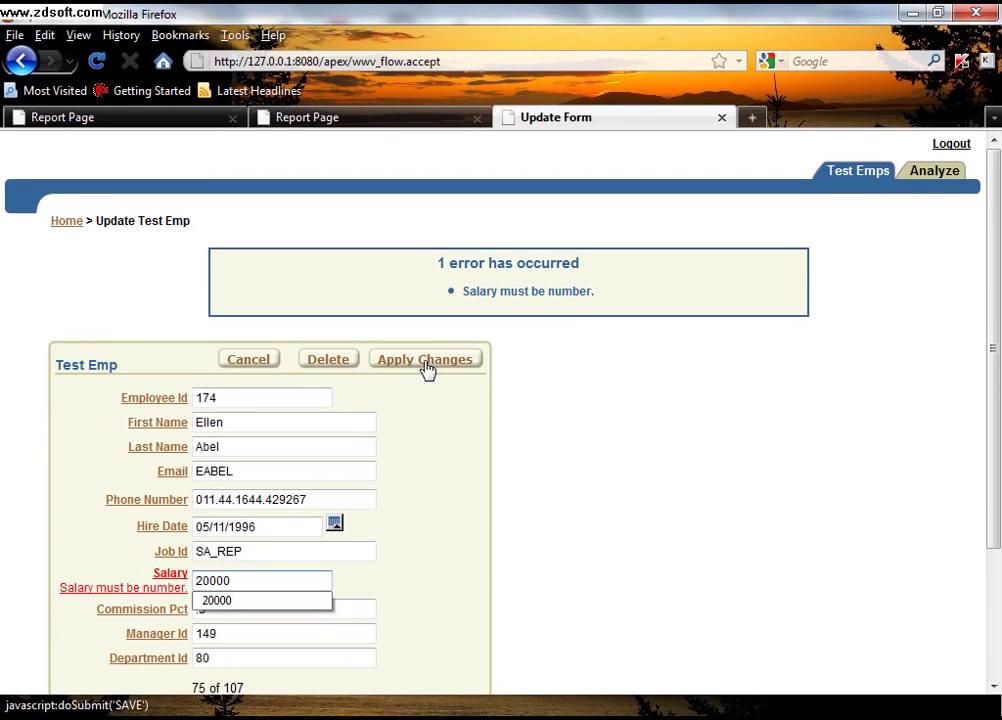
left_click(427, 329)
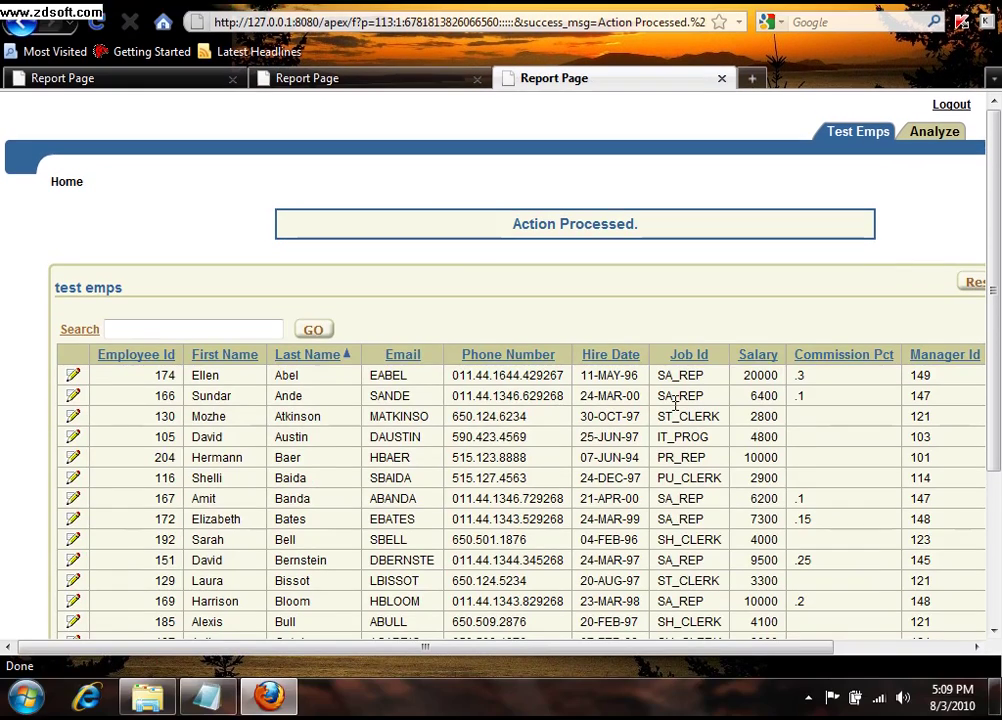
left_click_drag(742, 376, 781, 378)
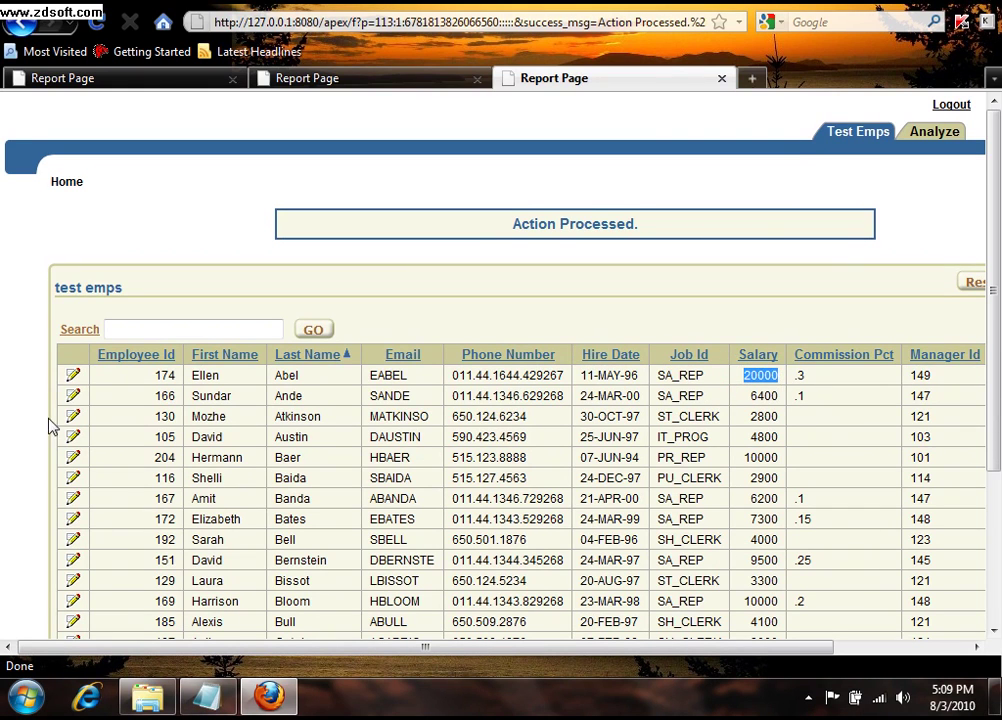
- Reopen the first listed employee's record and set the Salary to 25000 without applying the change
left_click(73, 377)
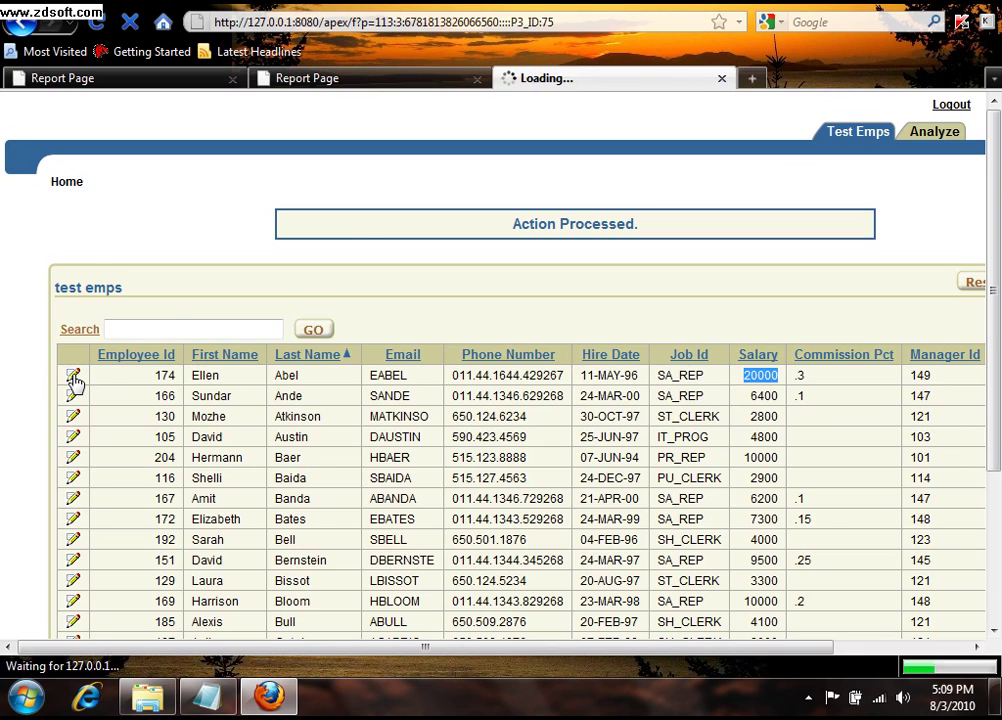
left_click_drag(203, 447, 131, 449)
type("25000")
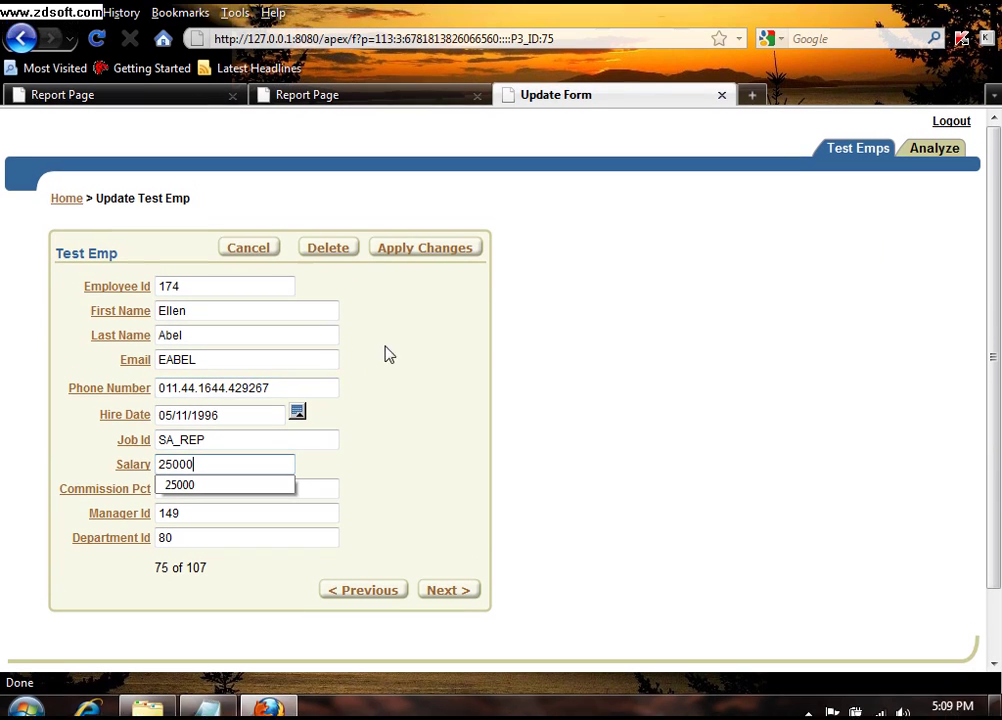
left_click(405, 330)
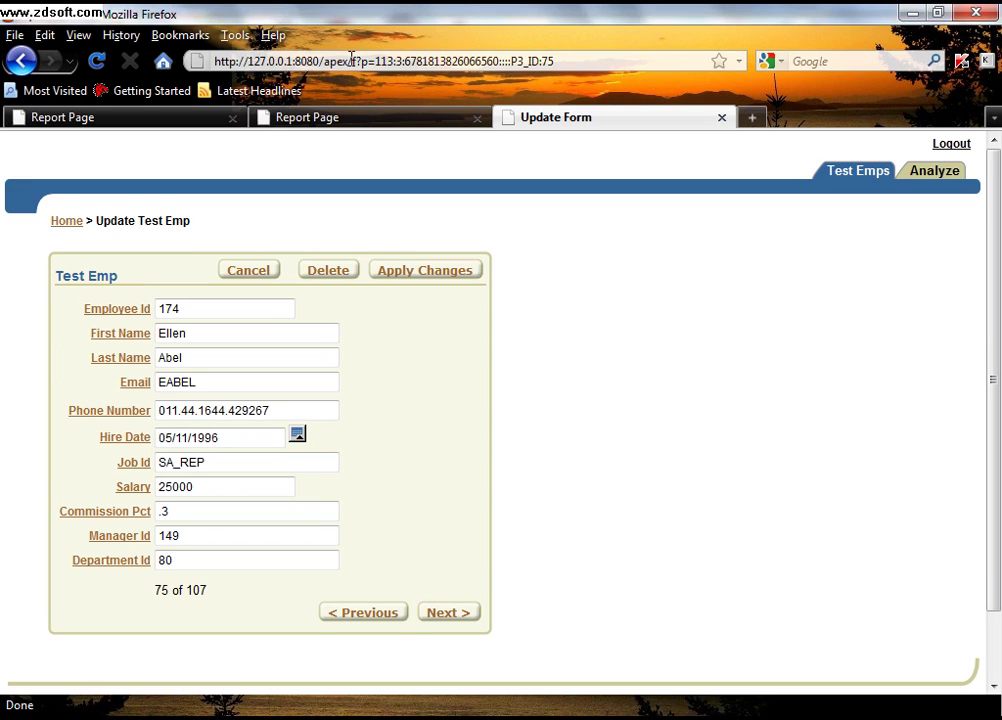
- Copy the update form's address and open the same employee record in a new browser tab
left_click(354, 61)
key("ctrl+c")
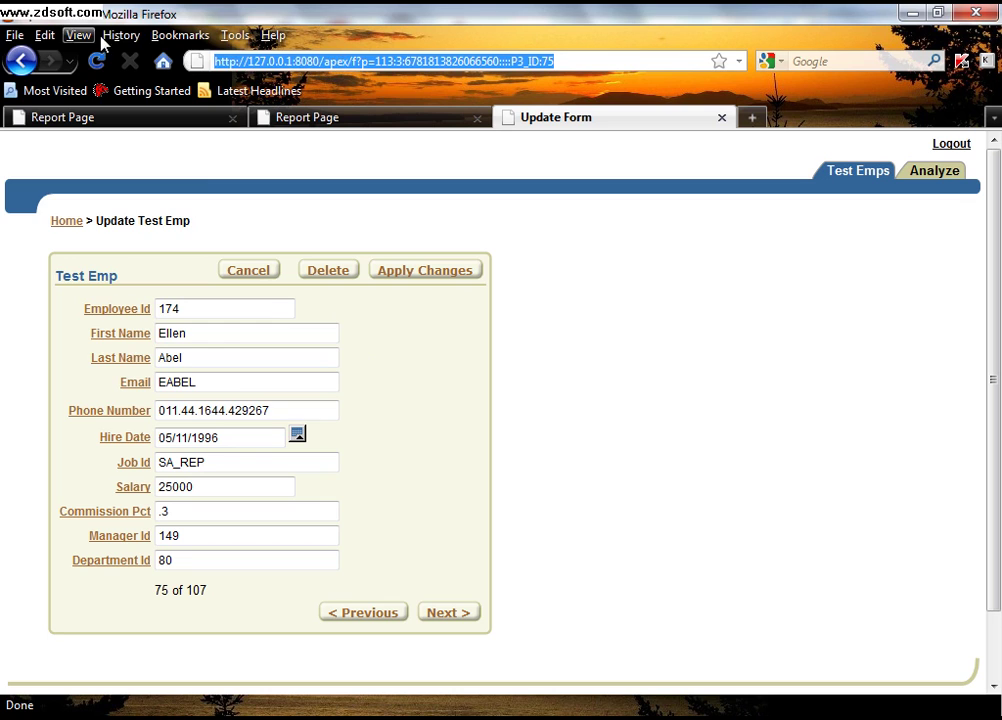
left_click(14, 35)
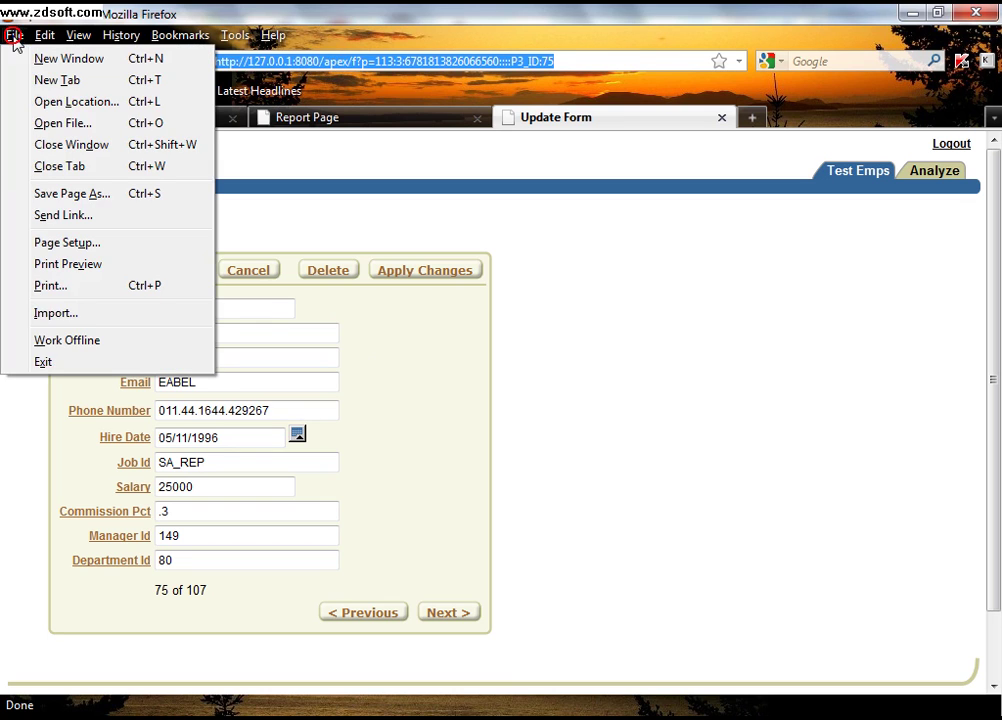
left_click(73, 79)
key("ctrl+v")
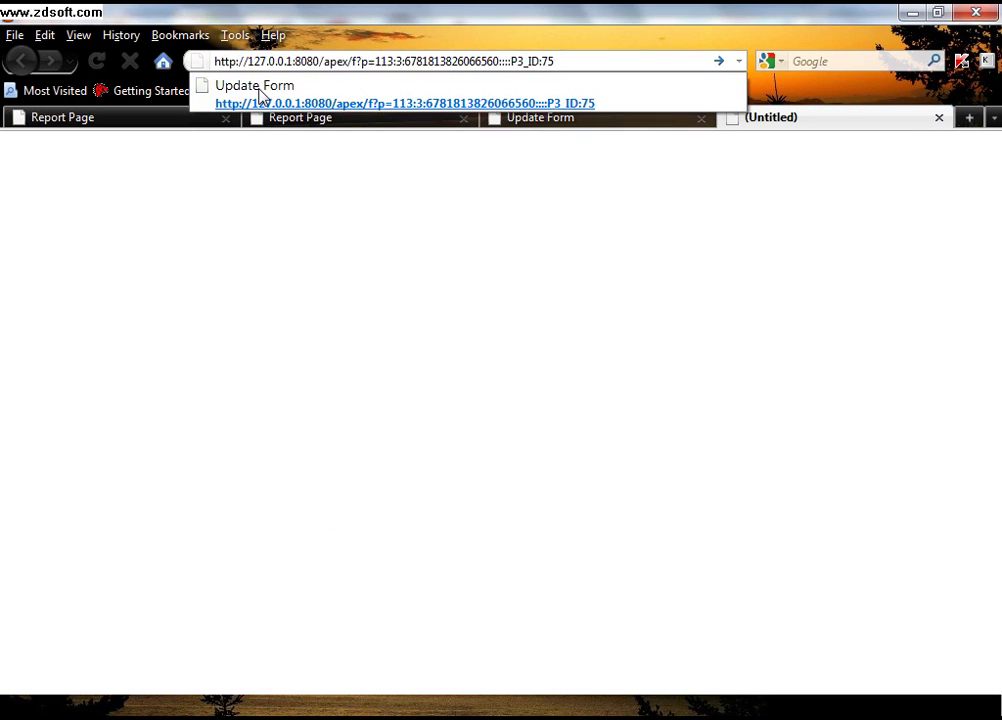
key("Return")
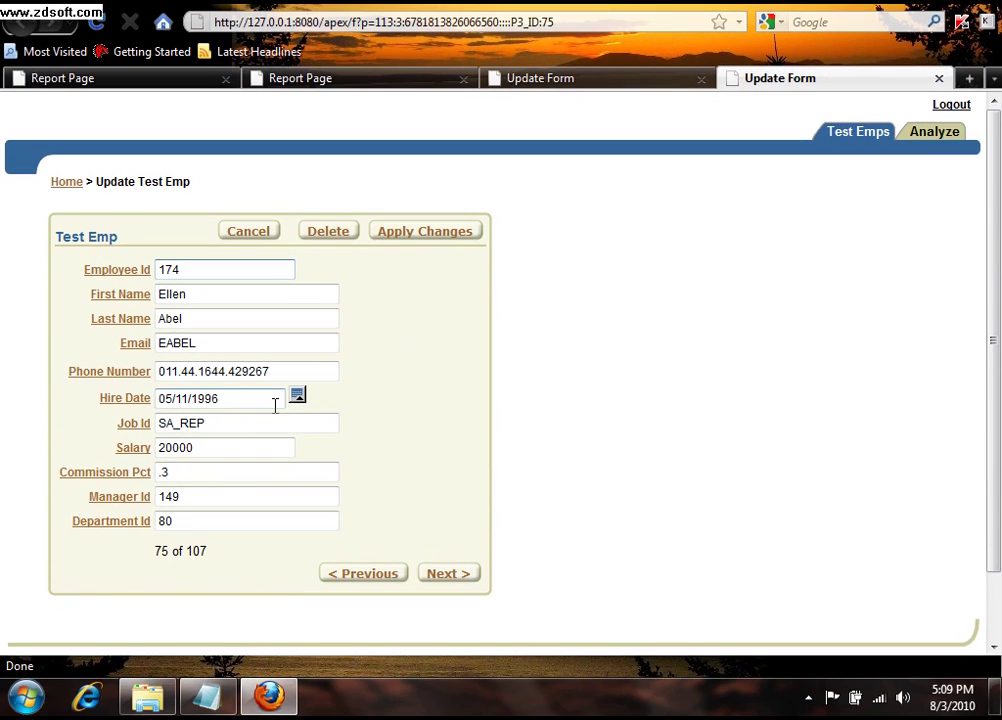
- Set Commission Pct to .4 in the second copy of the update form without applying the change
left_click(186, 470)
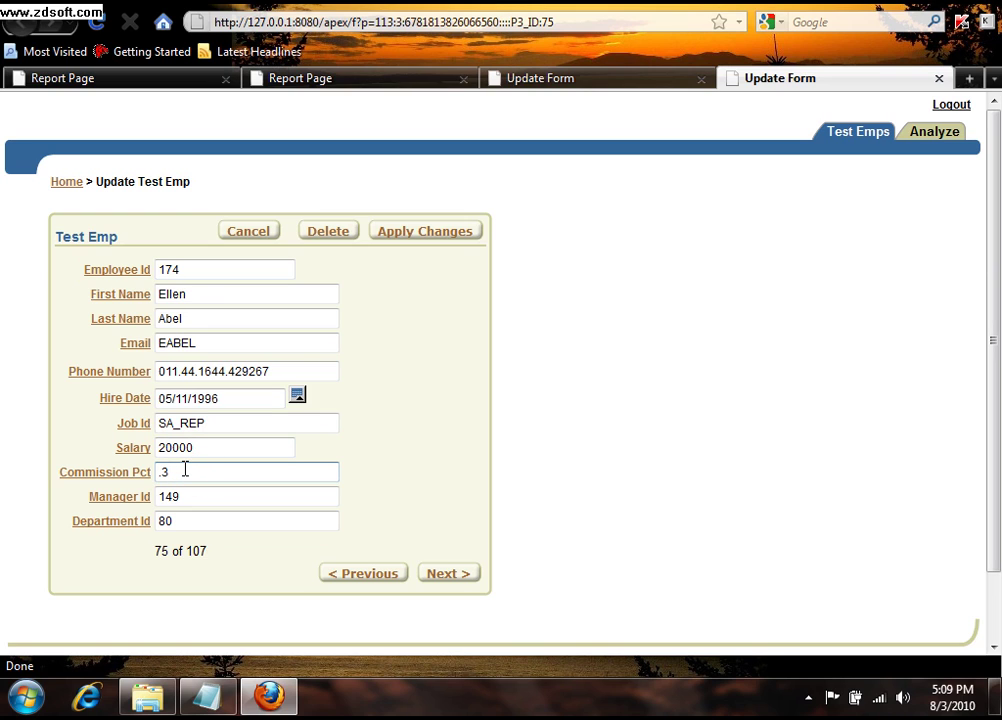
key("BackSpace")
type("4")
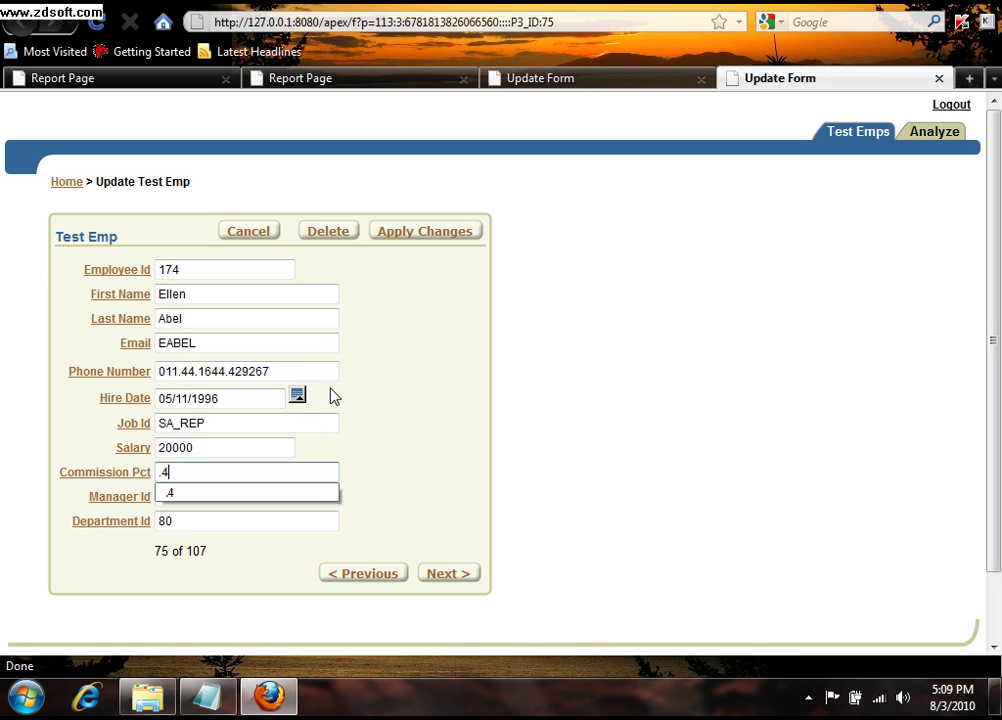
left_click(364, 383)
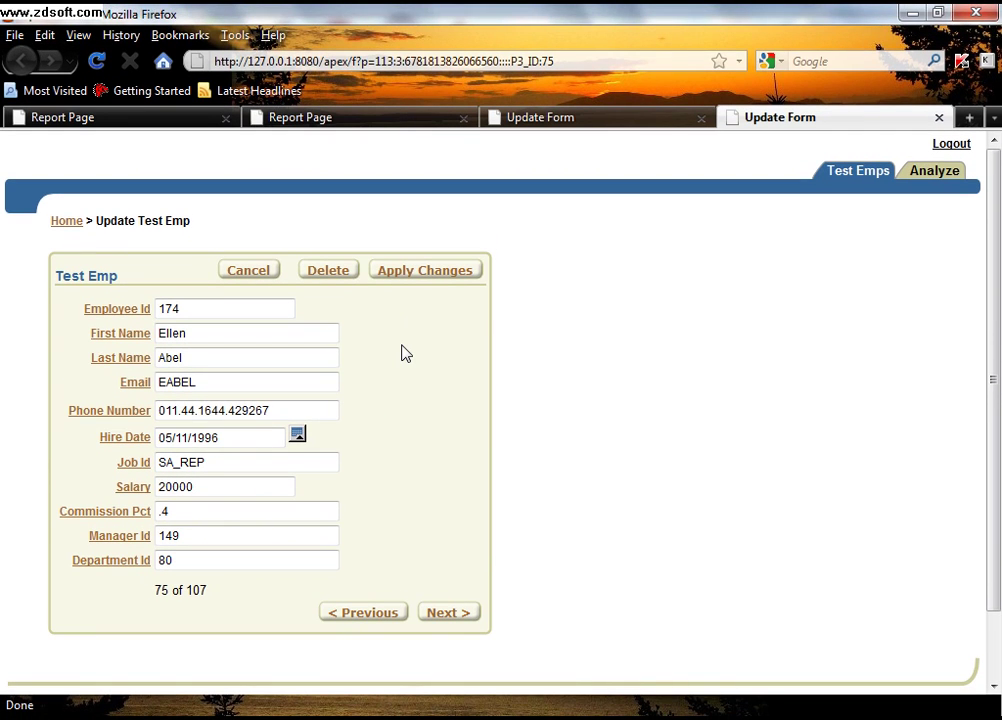
- Return to the original update form, apply its pending Salary change and check the salary in the report
left_click(365, 117)
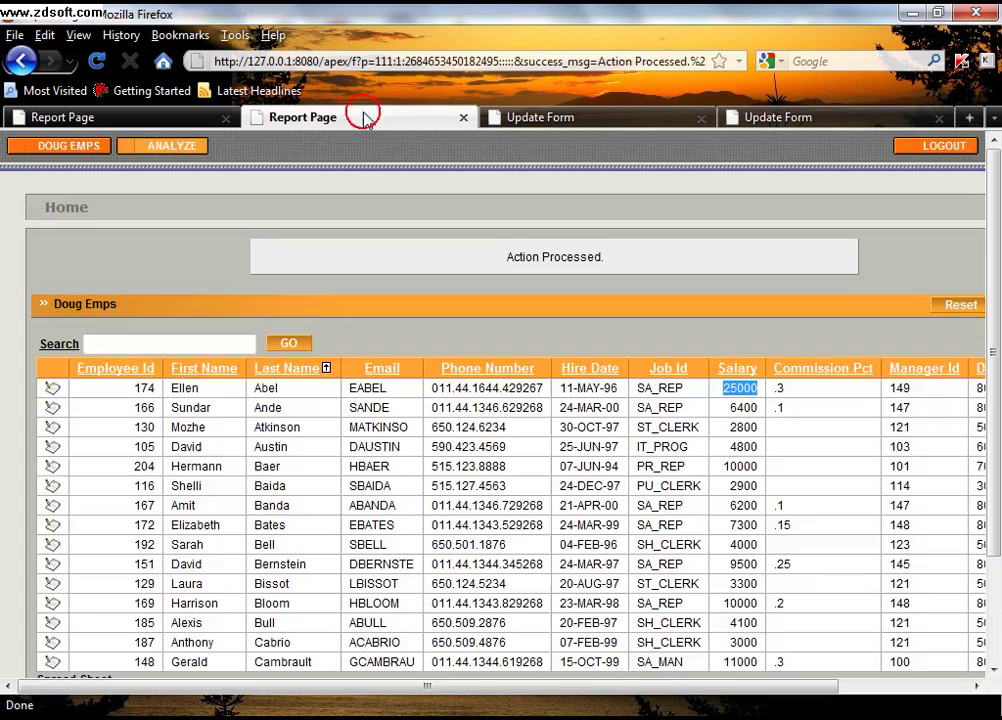
left_click(533, 119)
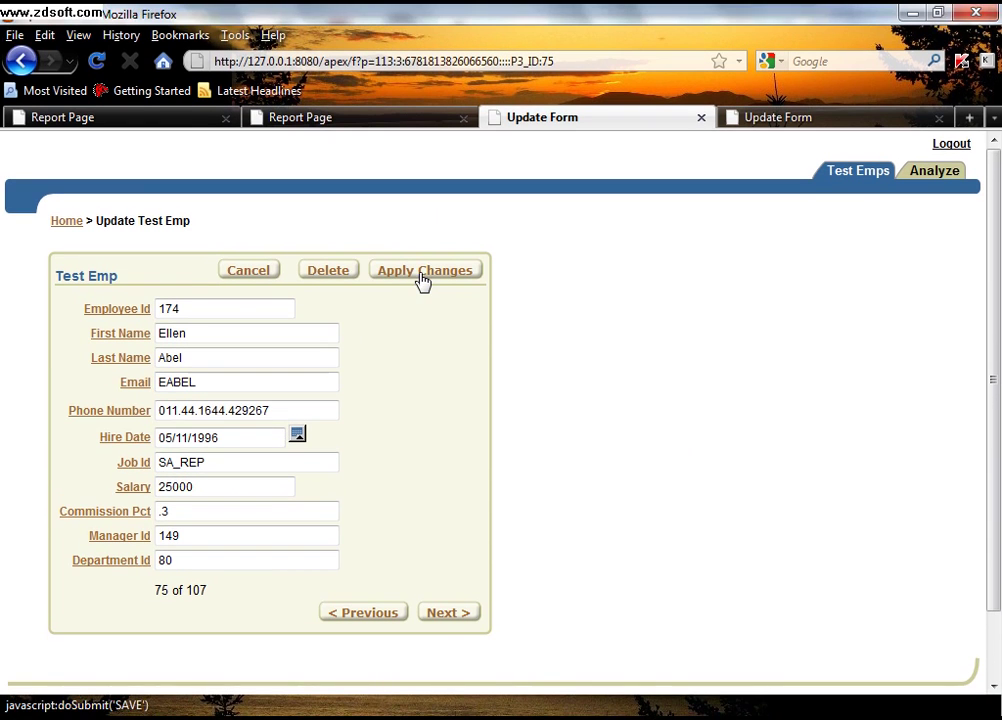
left_click(420, 233)
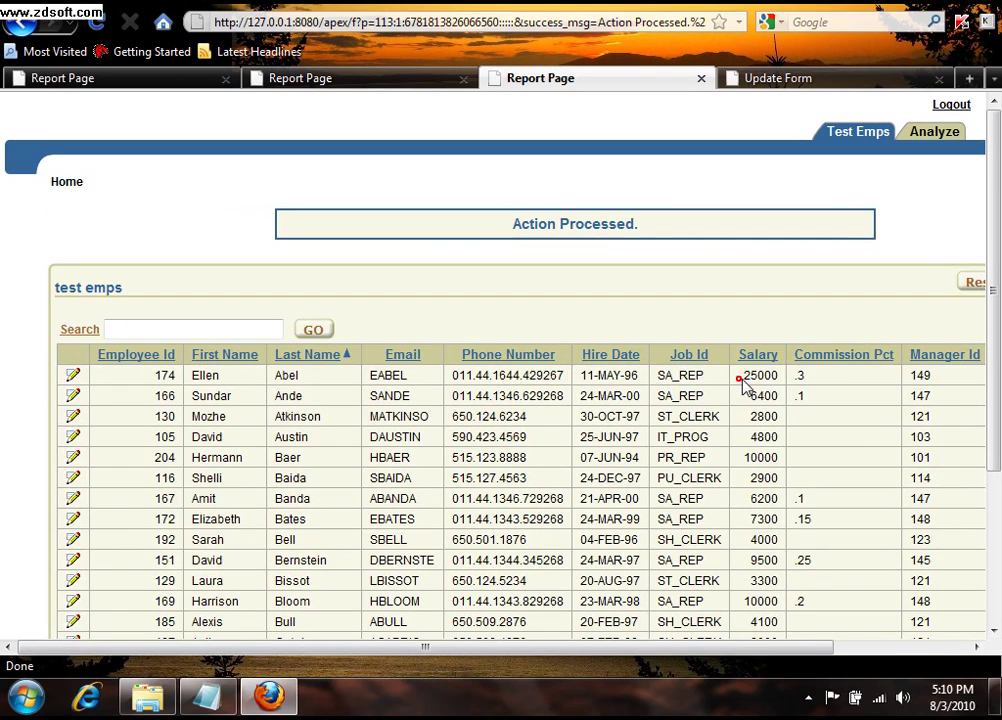
double_click(757, 376)
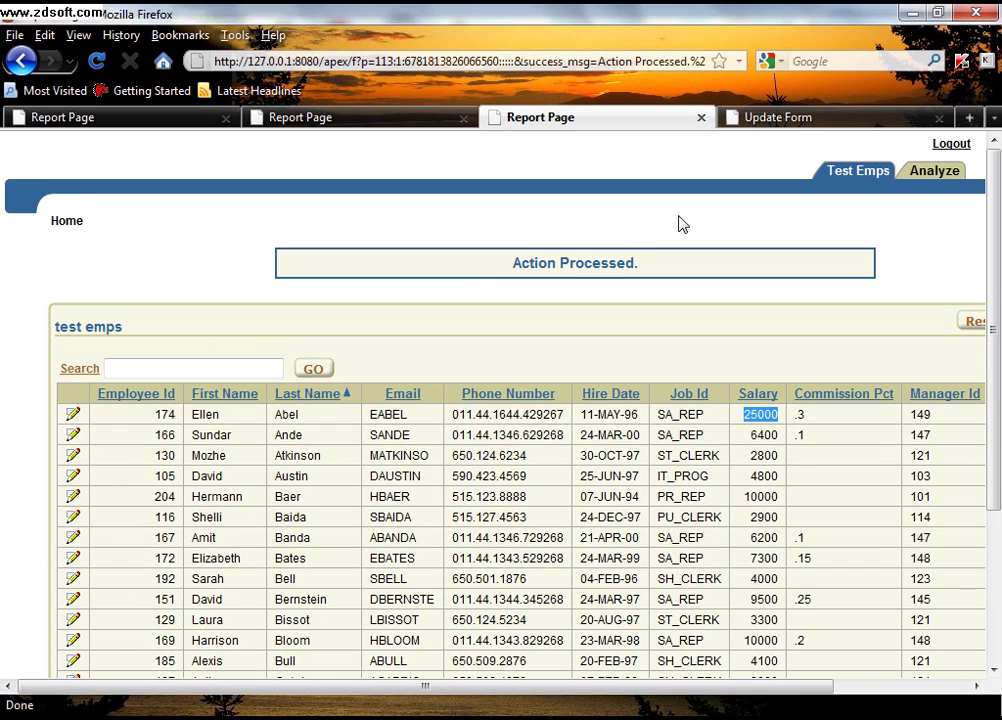
- Try to apply the pending Commission Pct change from the second update form, and cancel out of that form to the report
left_click(753, 120)
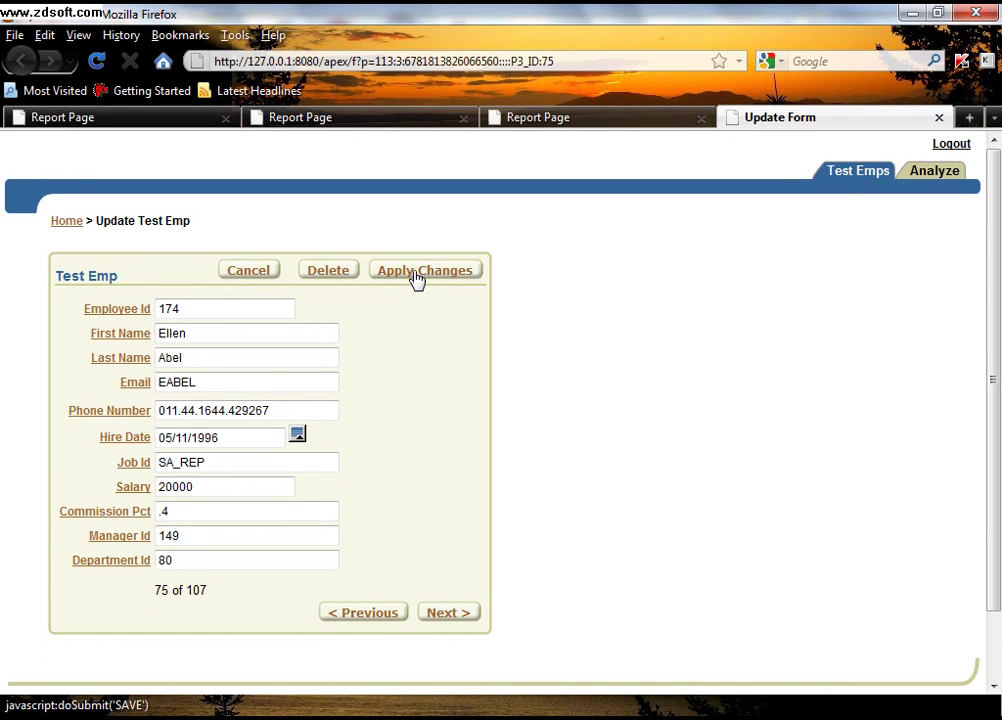
left_click(417, 279)
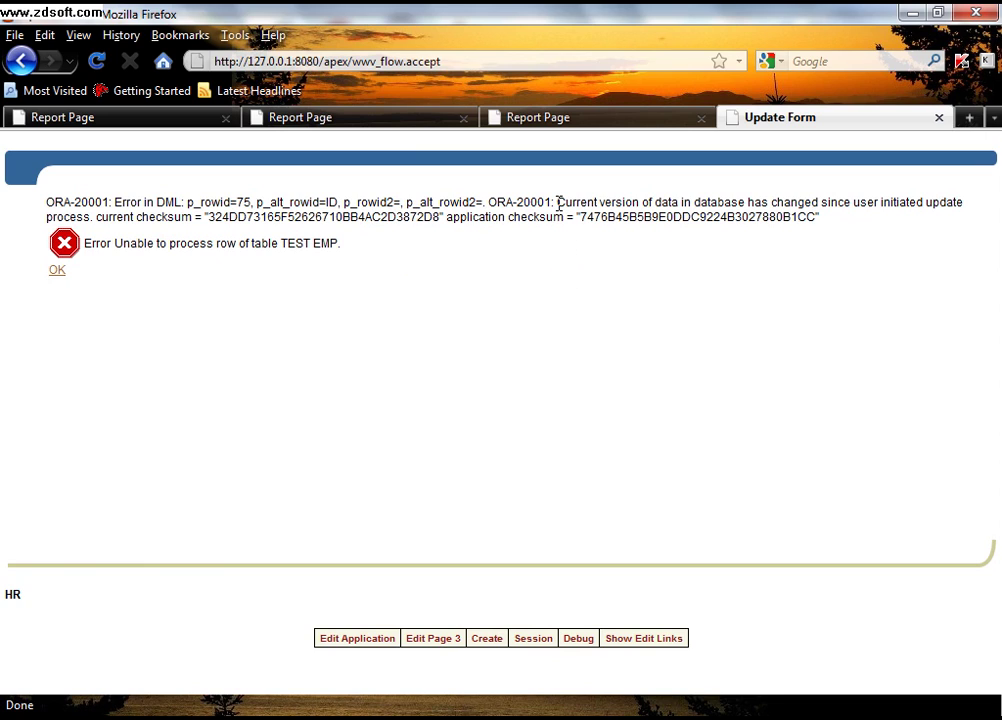
left_click_drag(559, 204, 964, 205)
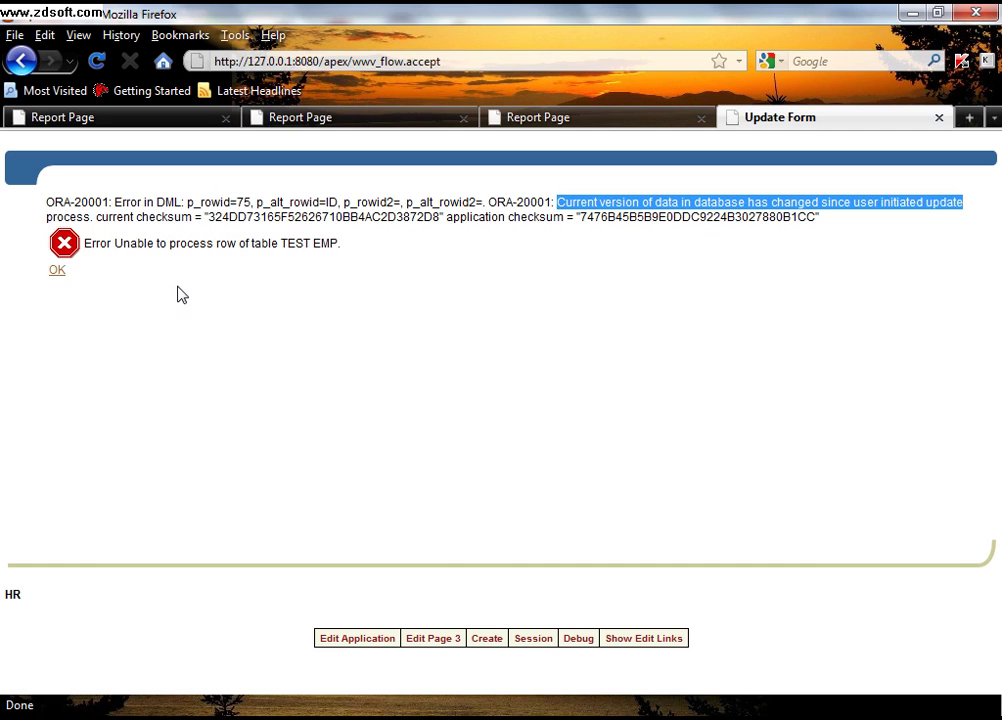
left_click(57, 271)
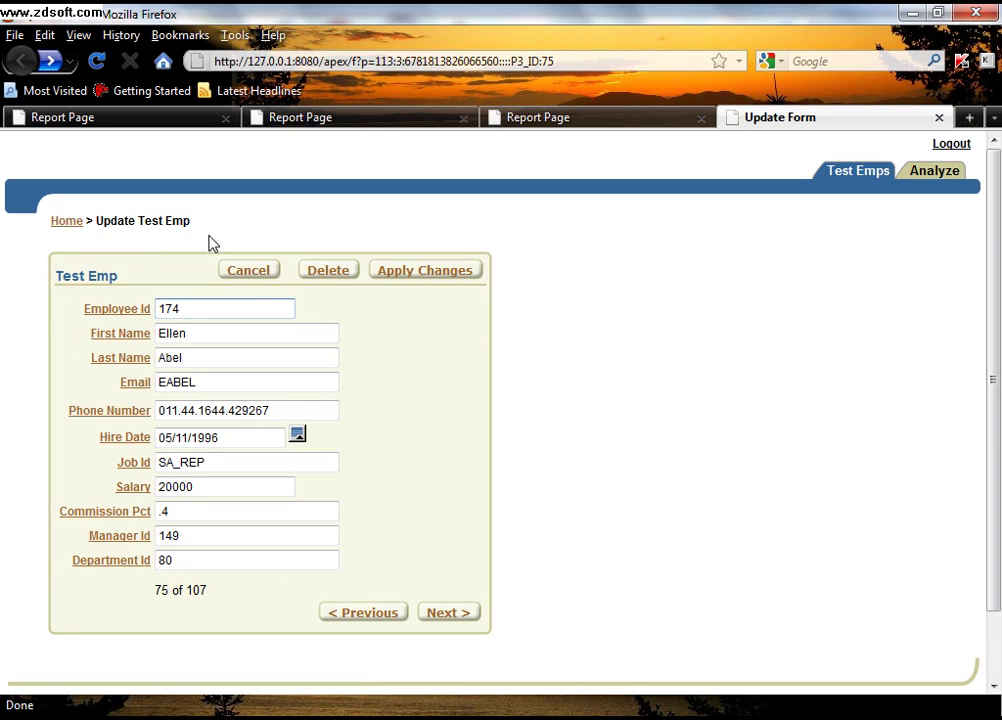
left_click(250, 275)
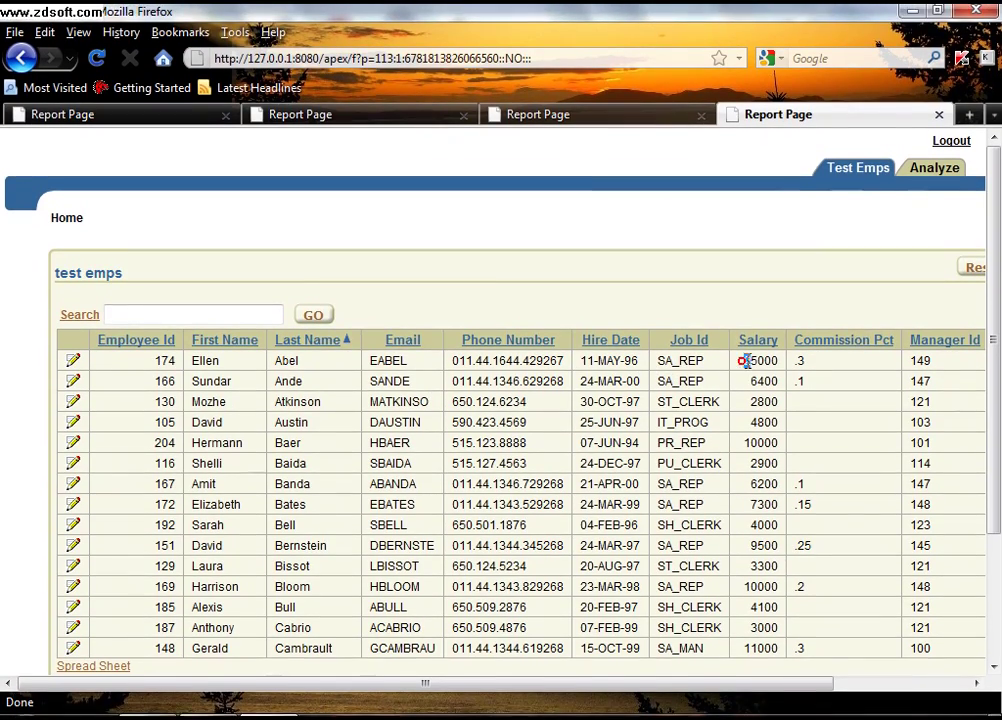
left_click_drag(747, 360, 781, 365)
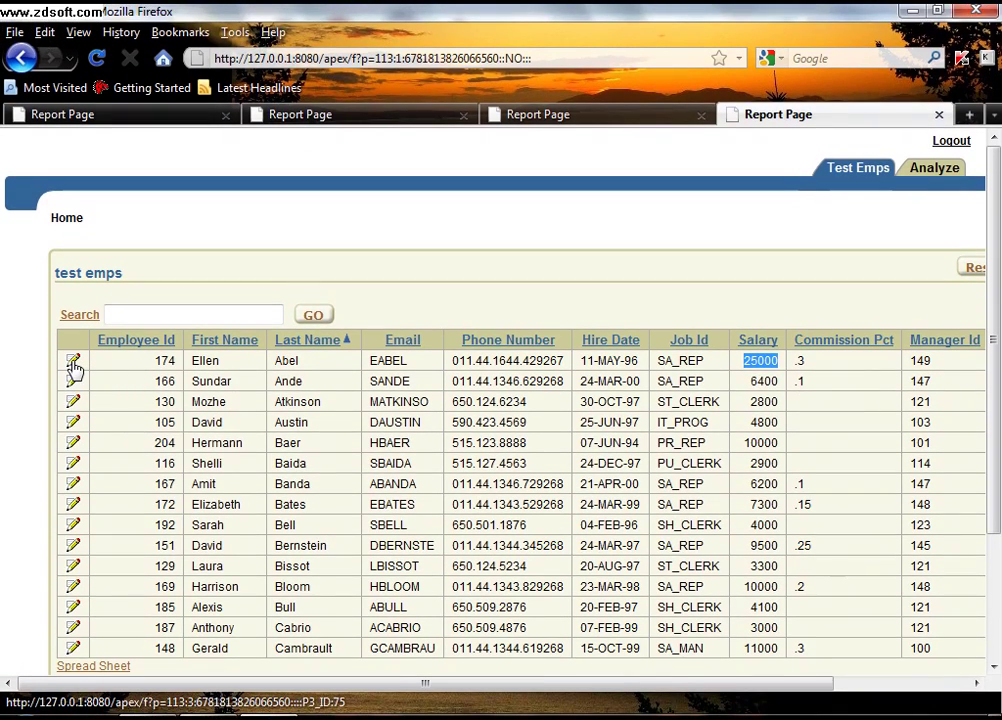
- Reopen the first listed employee's record, set Commission Pct to .4, apply the changes and check the updated row
left_click(74, 364)
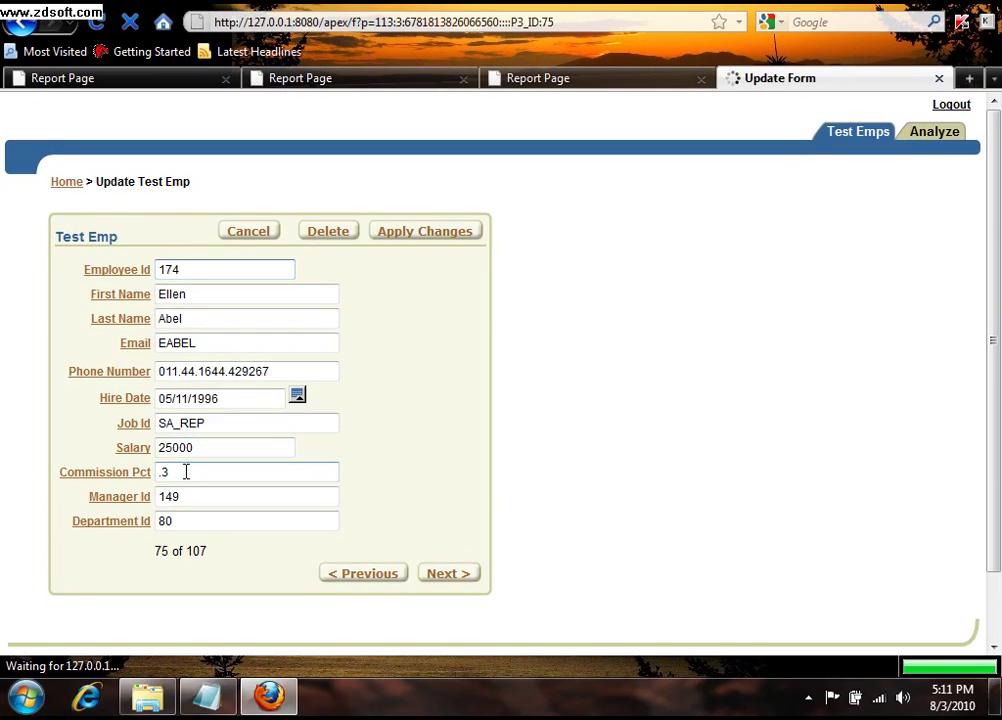
left_click(186, 472)
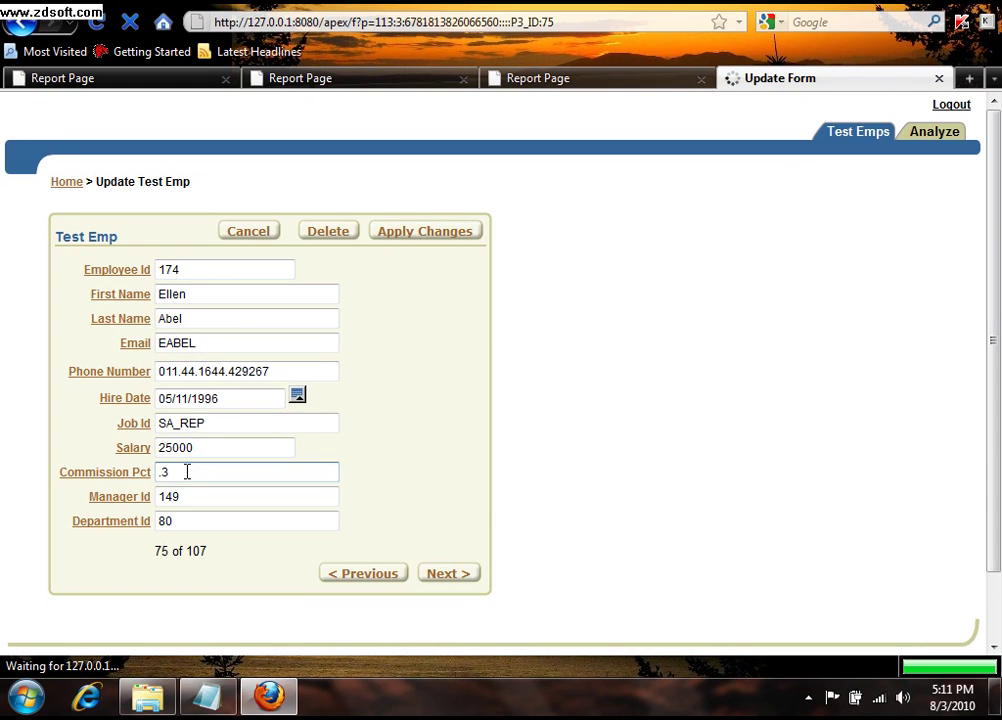
key("BackSpace")
type("4")
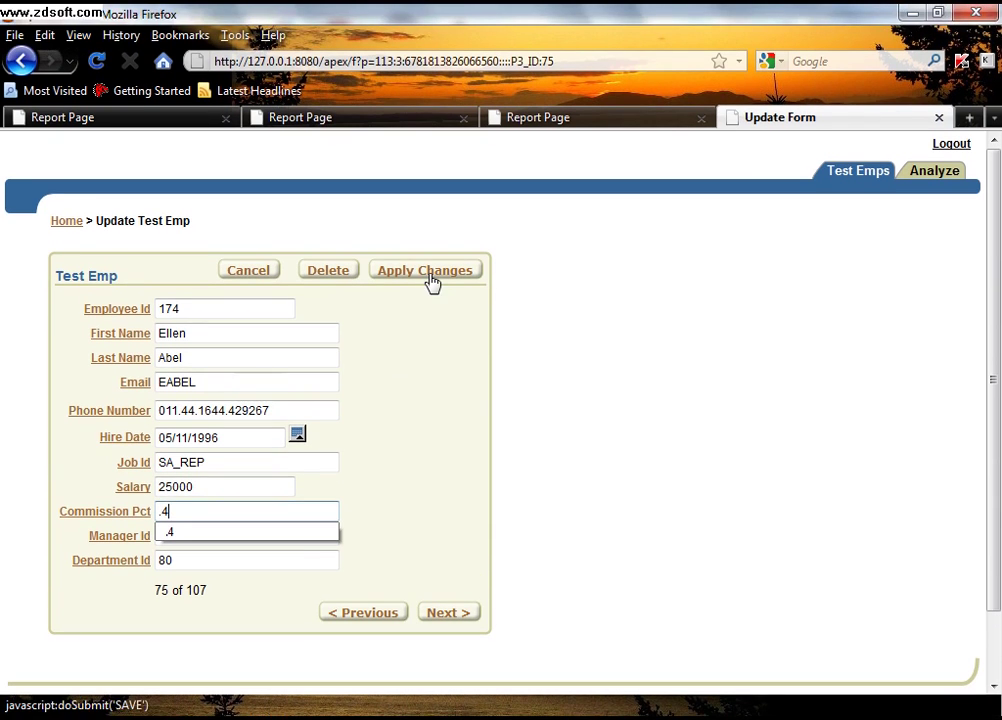
left_click(428, 235)
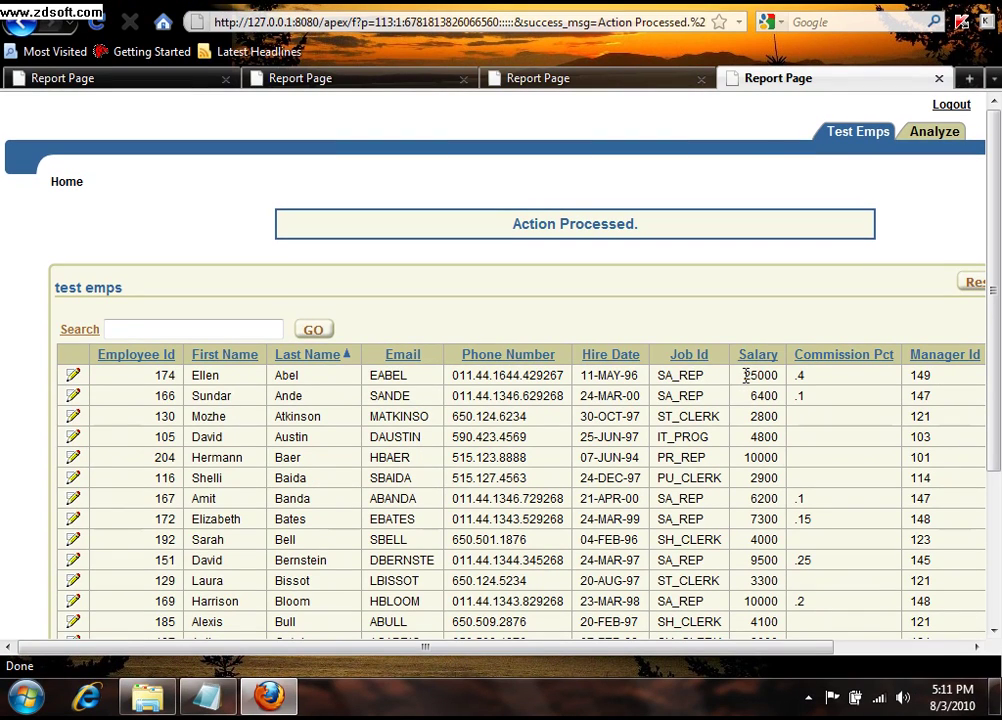
left_click_drag(745, 375, 810, 381)
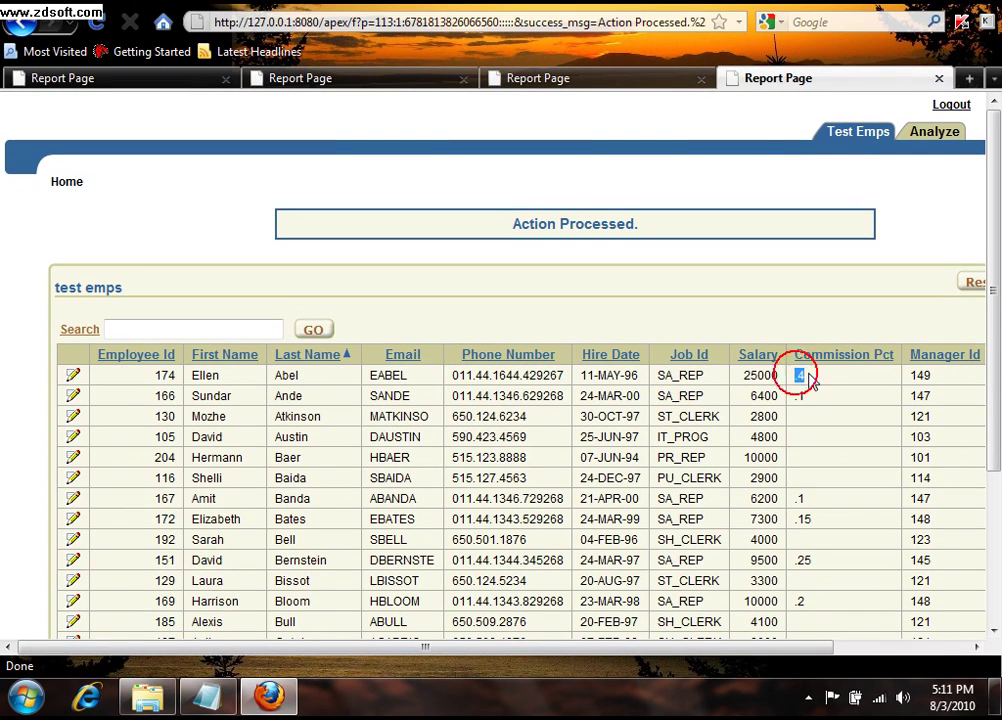